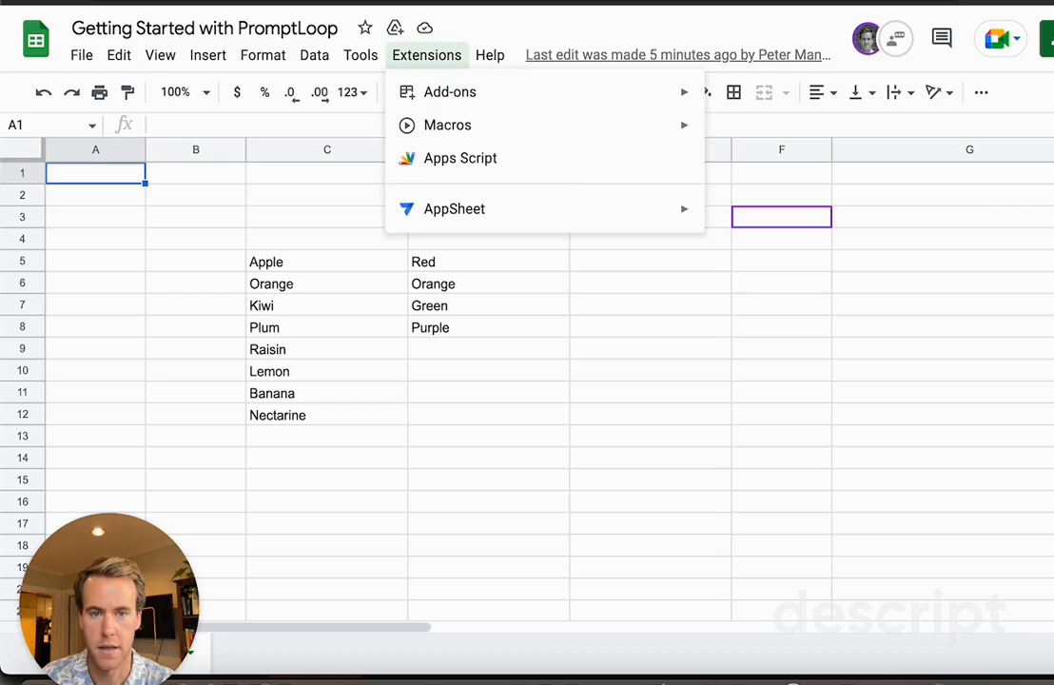
Find PromptLoop: AI in Sheets™ in the Google Workspace Marketplace and install it, continuing through the permission request
mouse_move(456, 91)
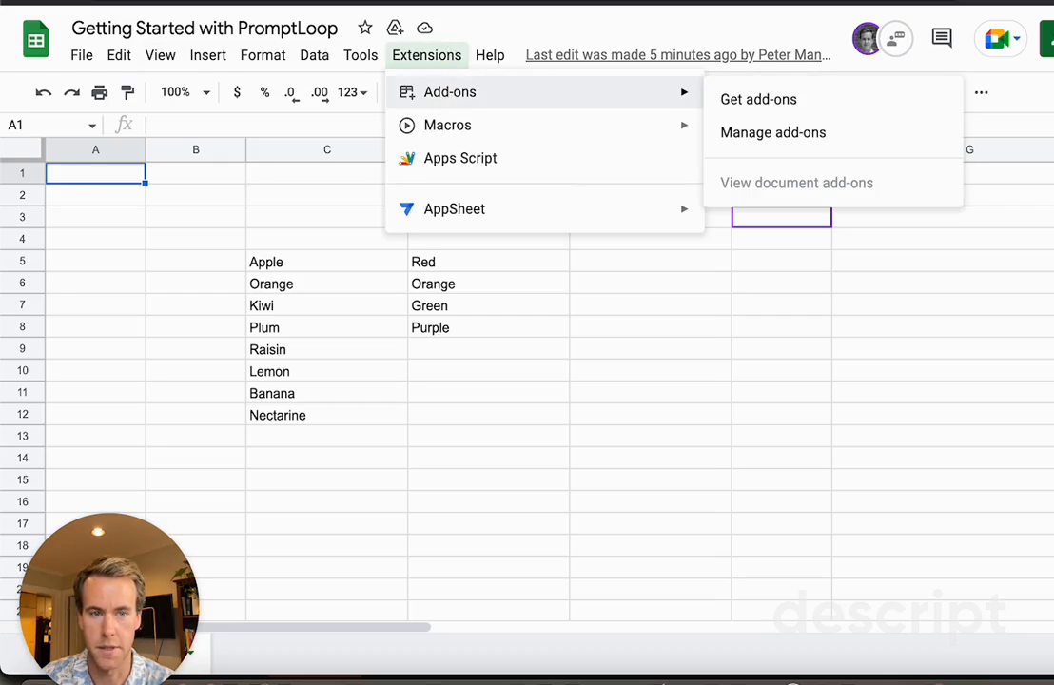
click(758, 99)
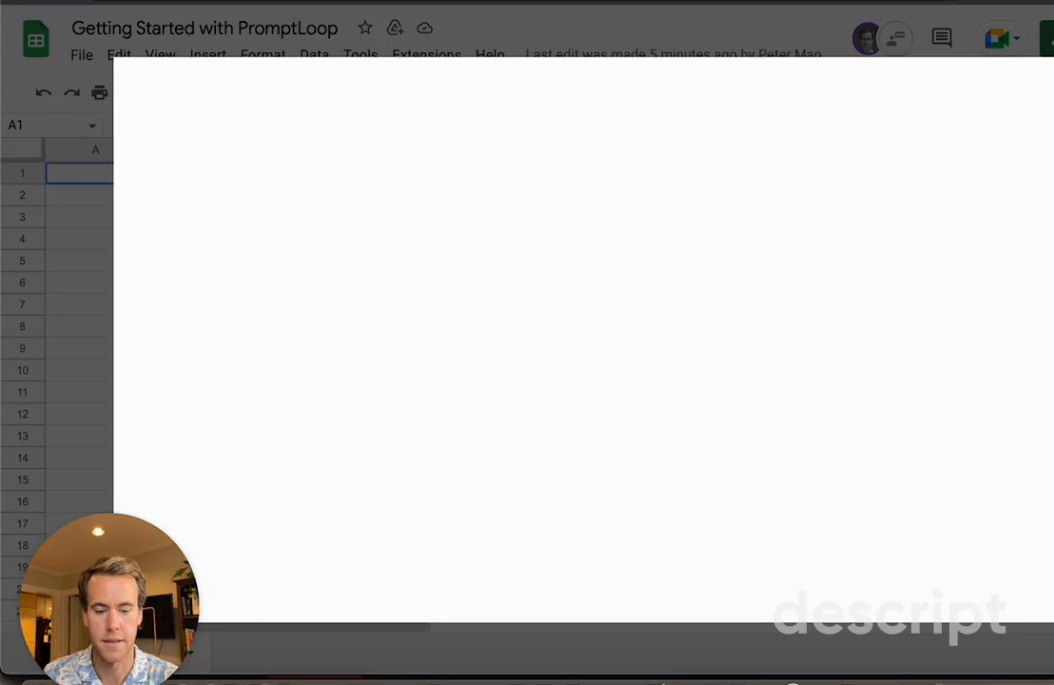
click(630, 89)
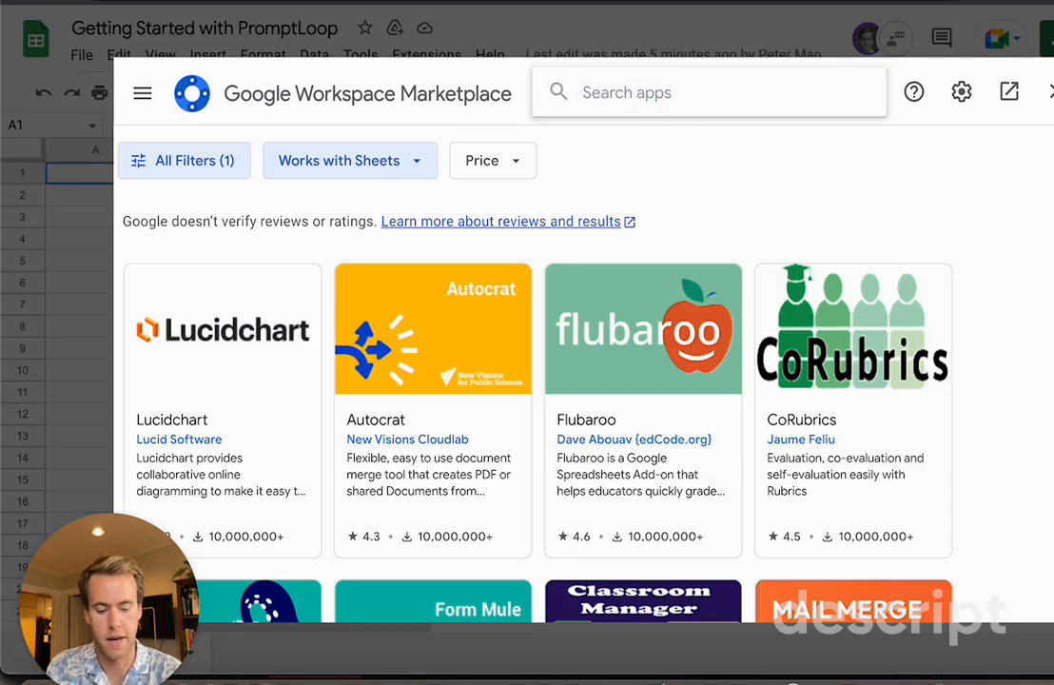
text(PromptLoop: AI in Sheets™)
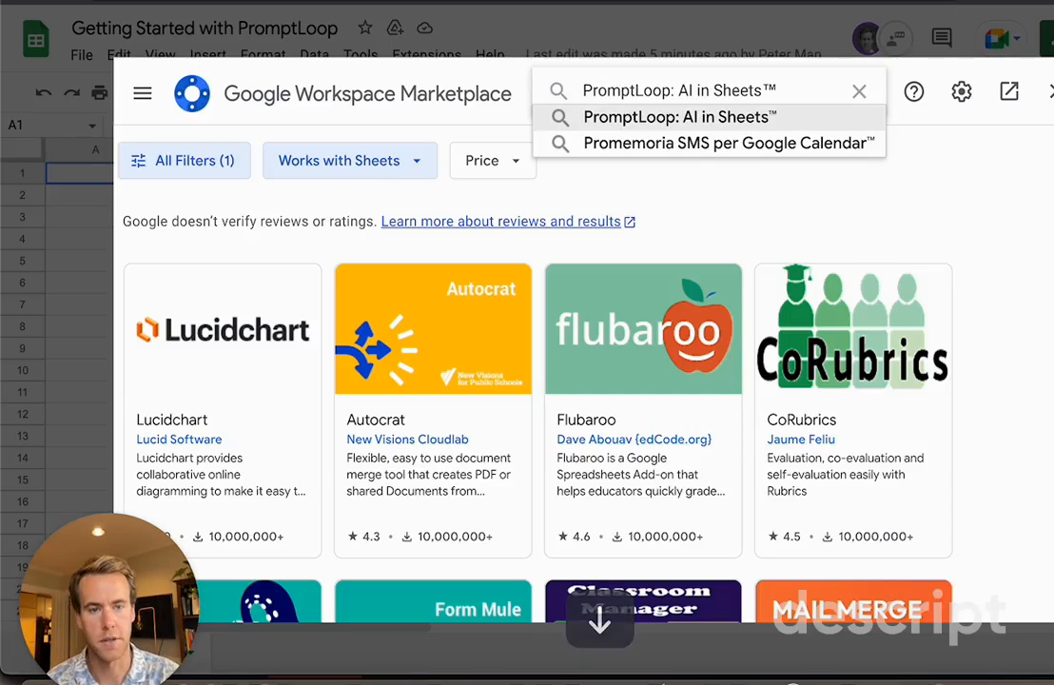
click(660, 112)
click(228, 399)
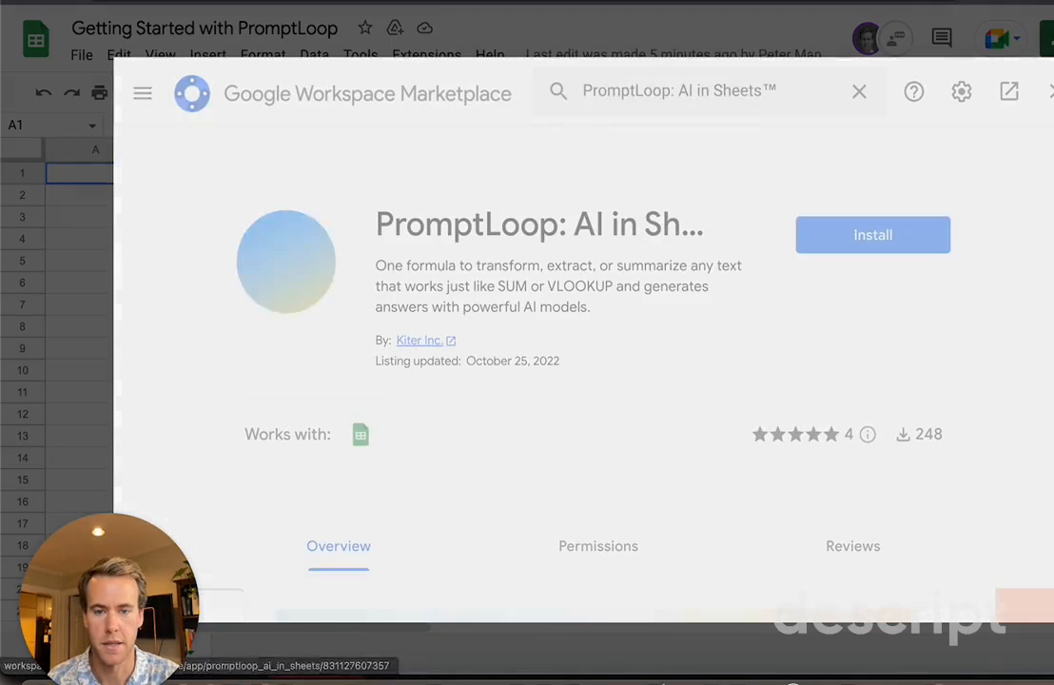
click(872, 234)
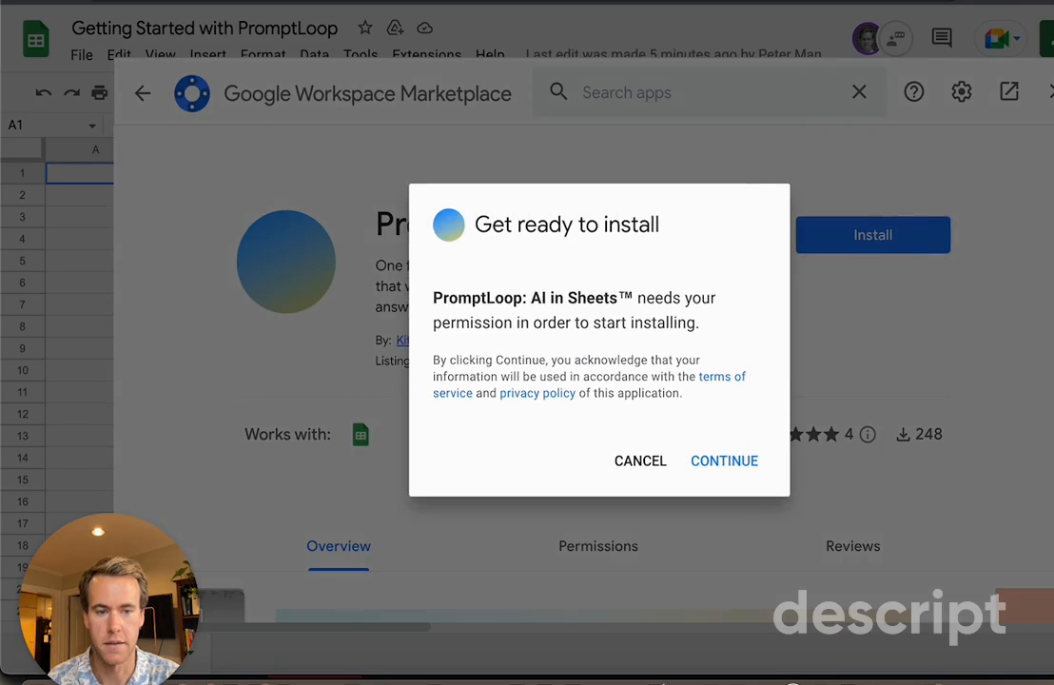
click(724, 461)
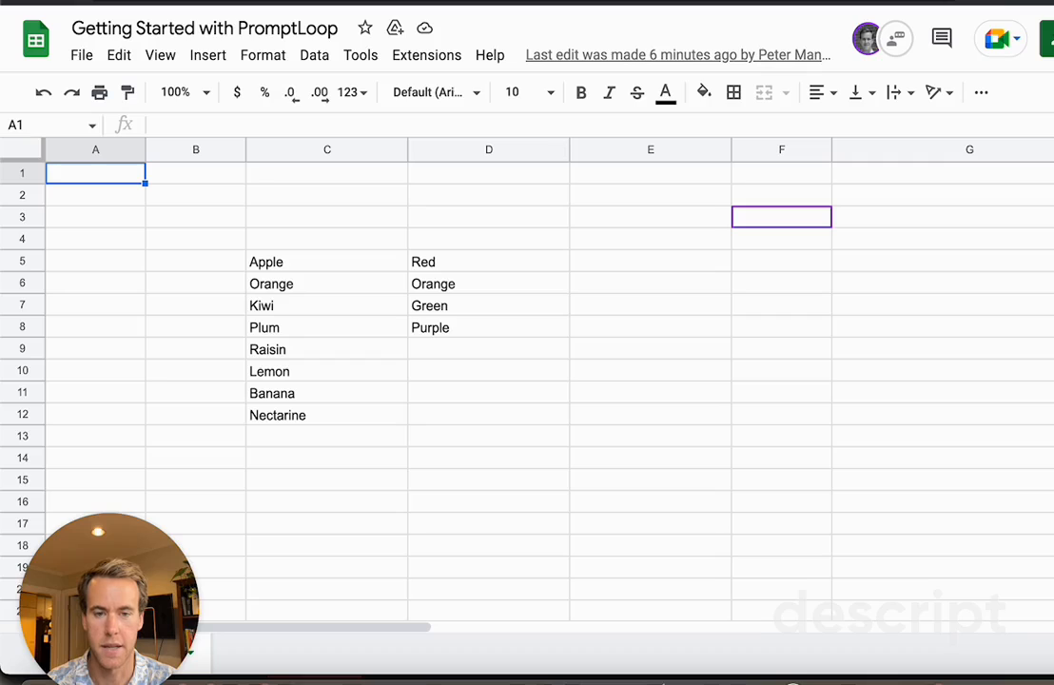
Re-activate the newly installed PromptLoop add-on for this spreadsheet
click(433, 54)
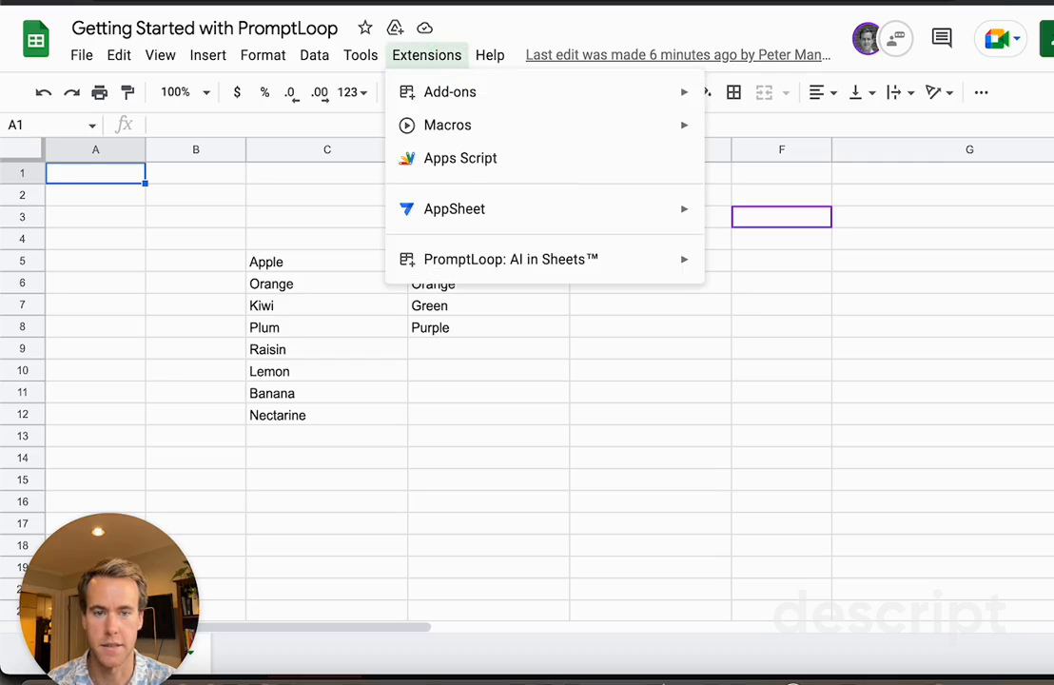
mouse_move(533, 259)
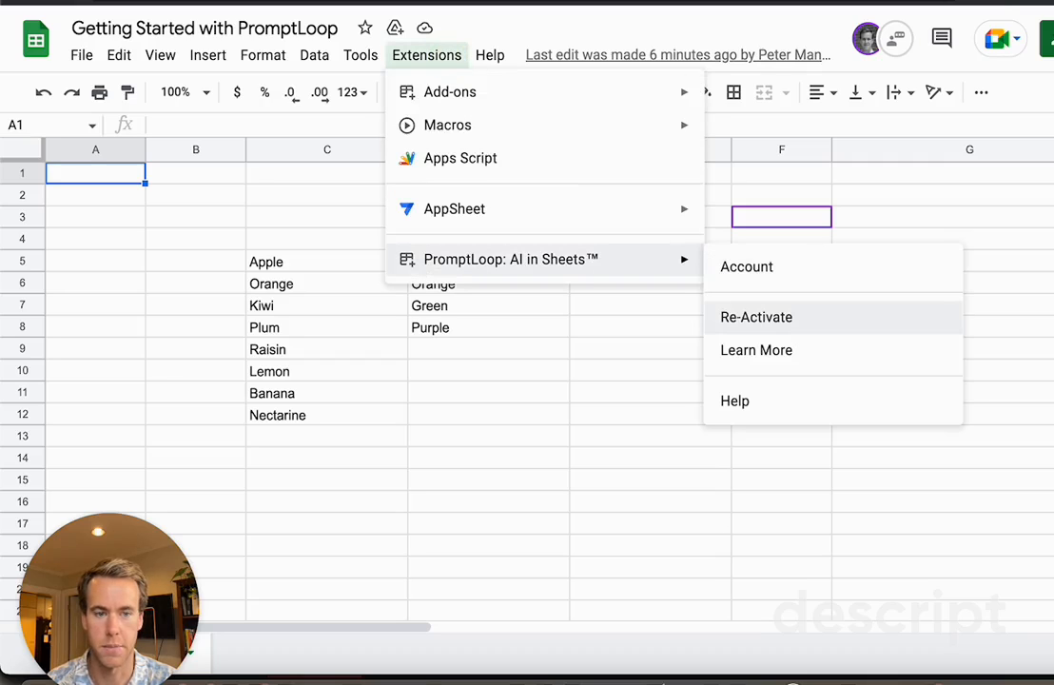
click(761, 317)
Enter =PROMPTLOOP($C$5:$C$8,$D$5:$D$8,C9) in cell D9 to predict the raisin's colour from the fruit and colour examples above
click(488, 348)
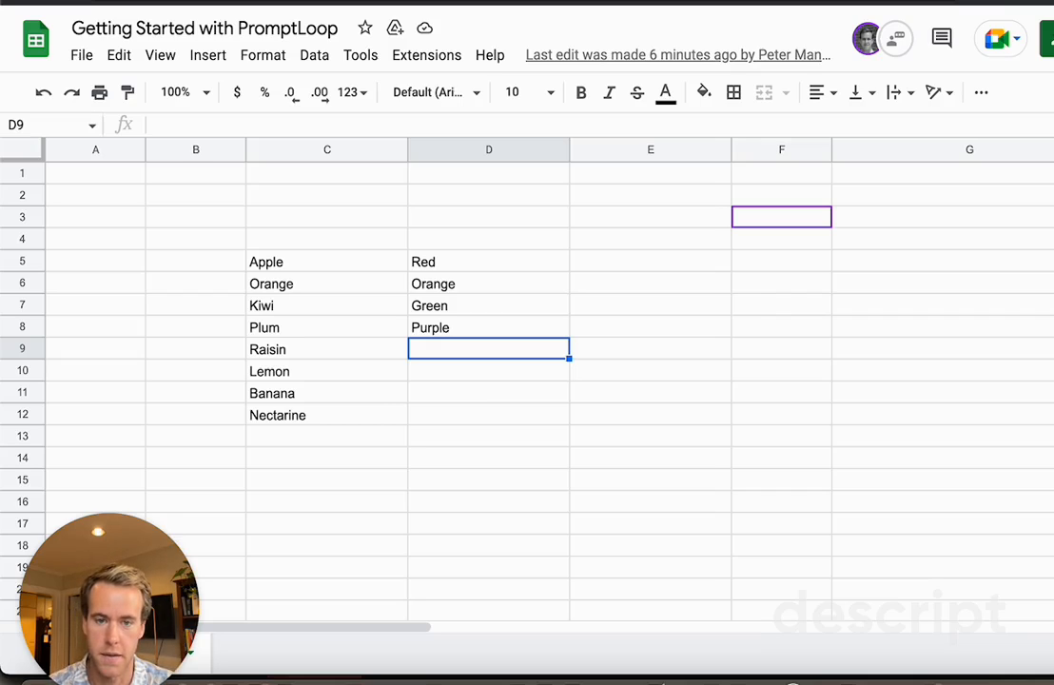
drag(365, 262, 360, 417)
drag(475, 262, 478, 329)
click(480, 349)
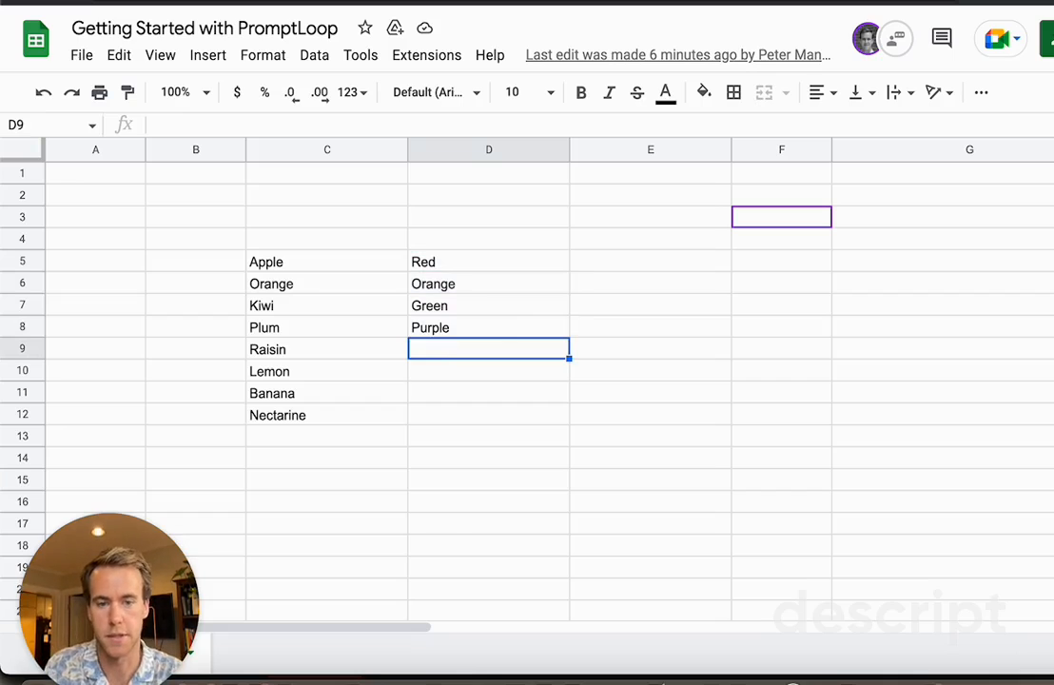
text(=Prom)
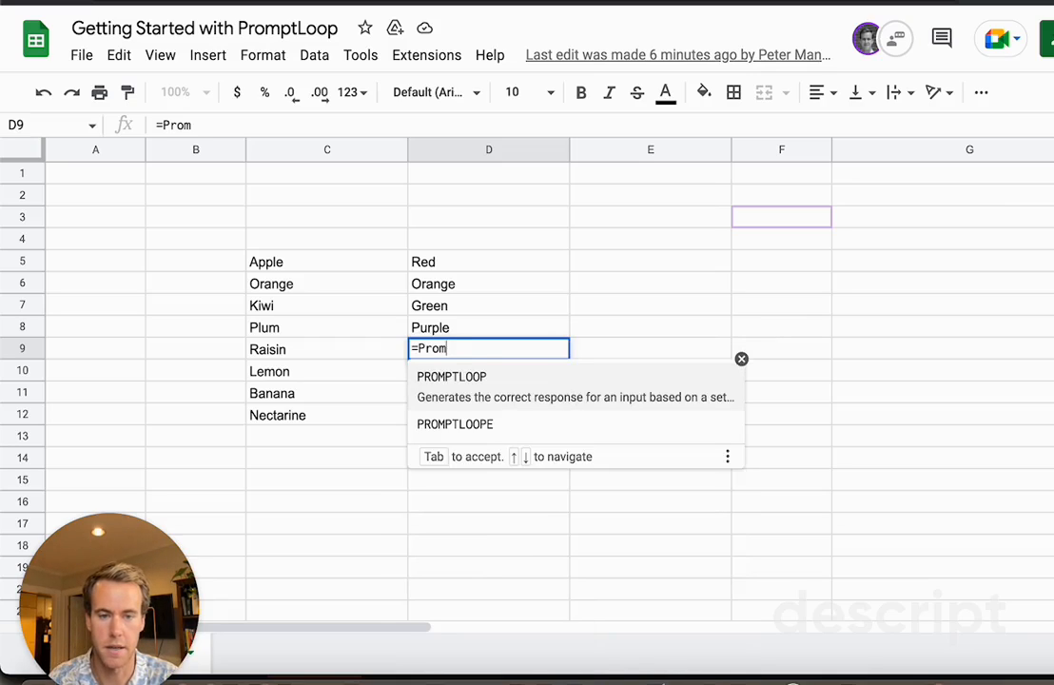
click(578, 380)
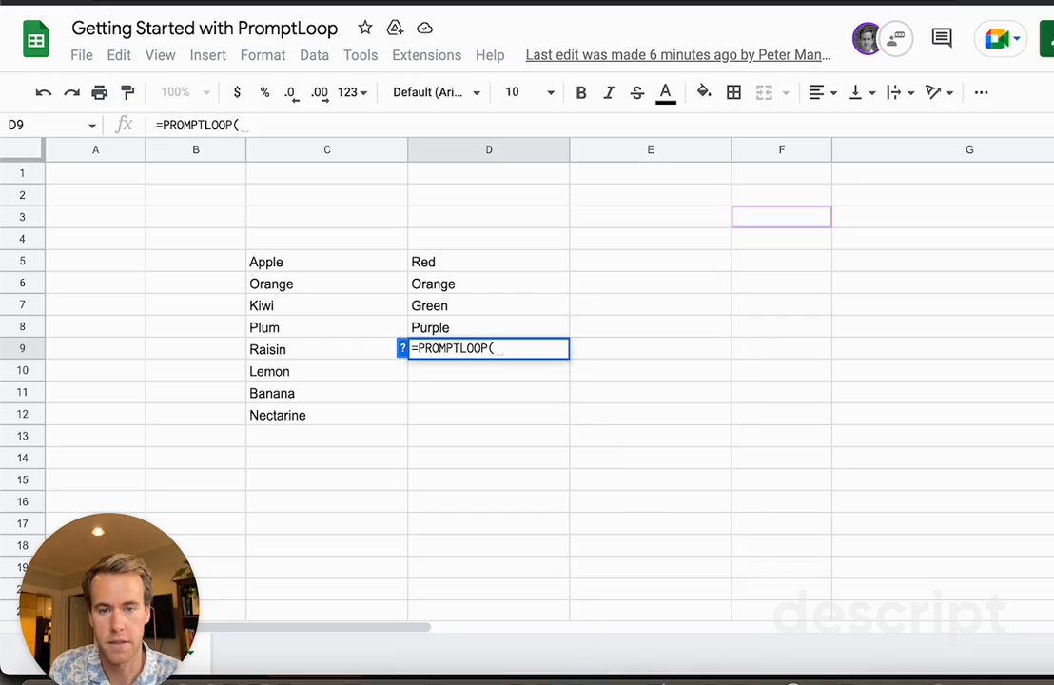
drag(324, 261, 353, 333)
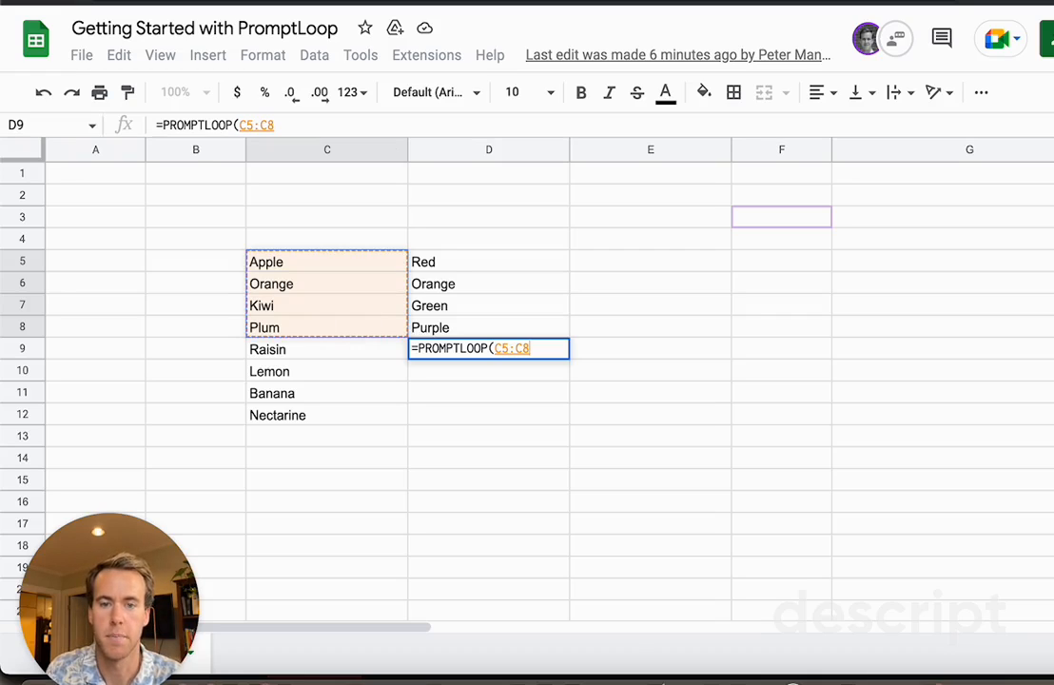
key(F4)
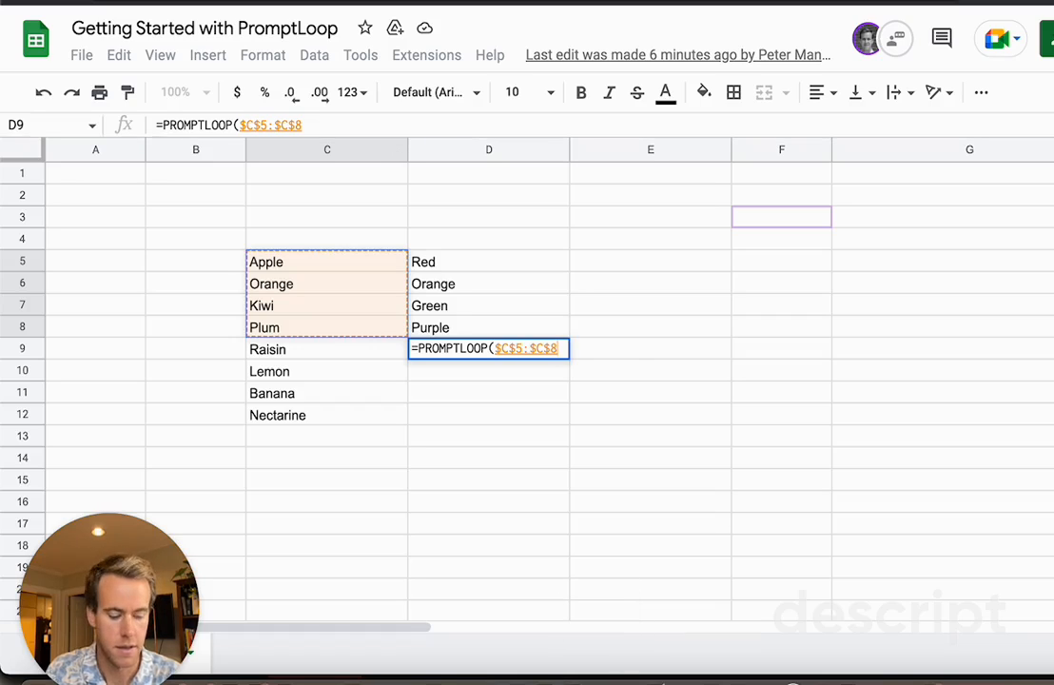
text(,$D$5:$D$8)
key(F4)
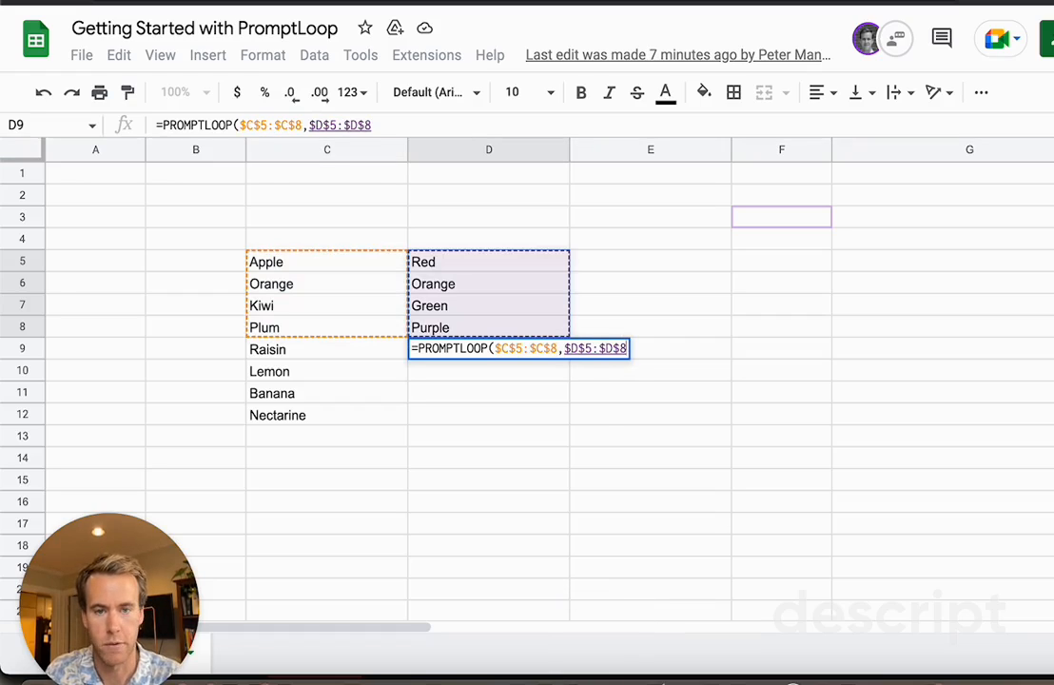
text(,)
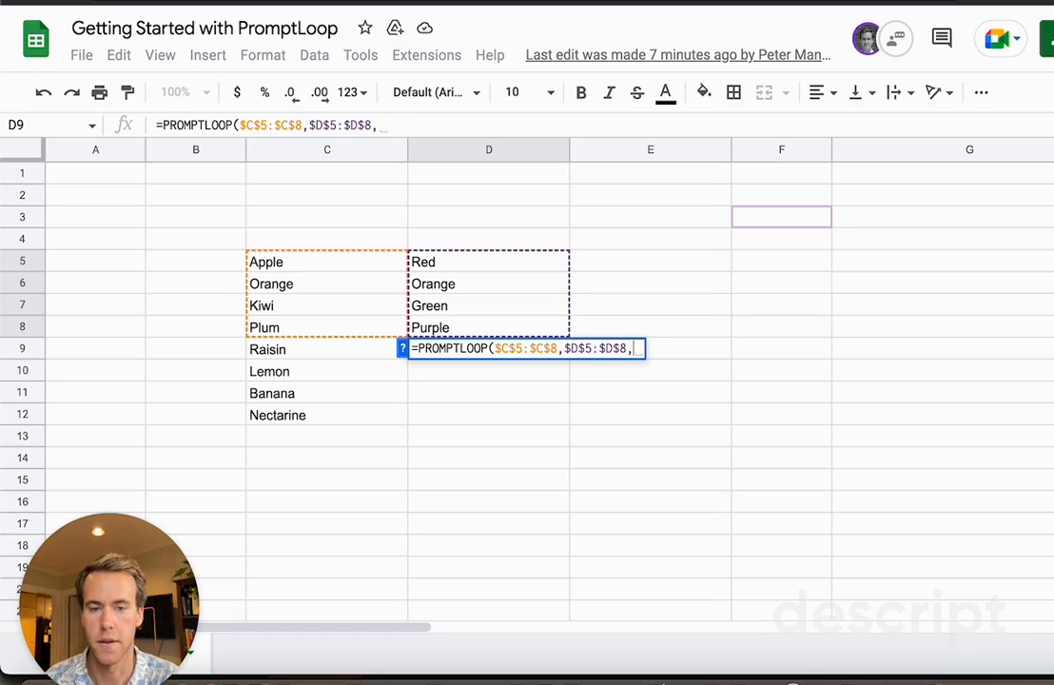
click(302, 352)
key(Return)
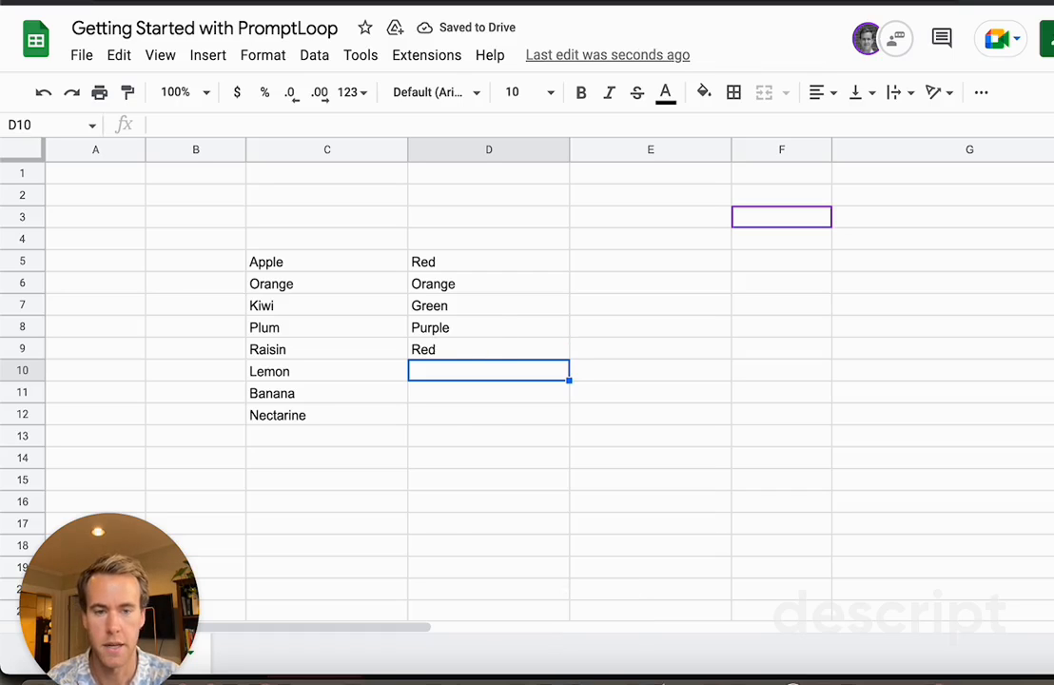
Fill the PROMPTLOOP formula from D9 down through D12 for the remaining fruits
click(548, 348)
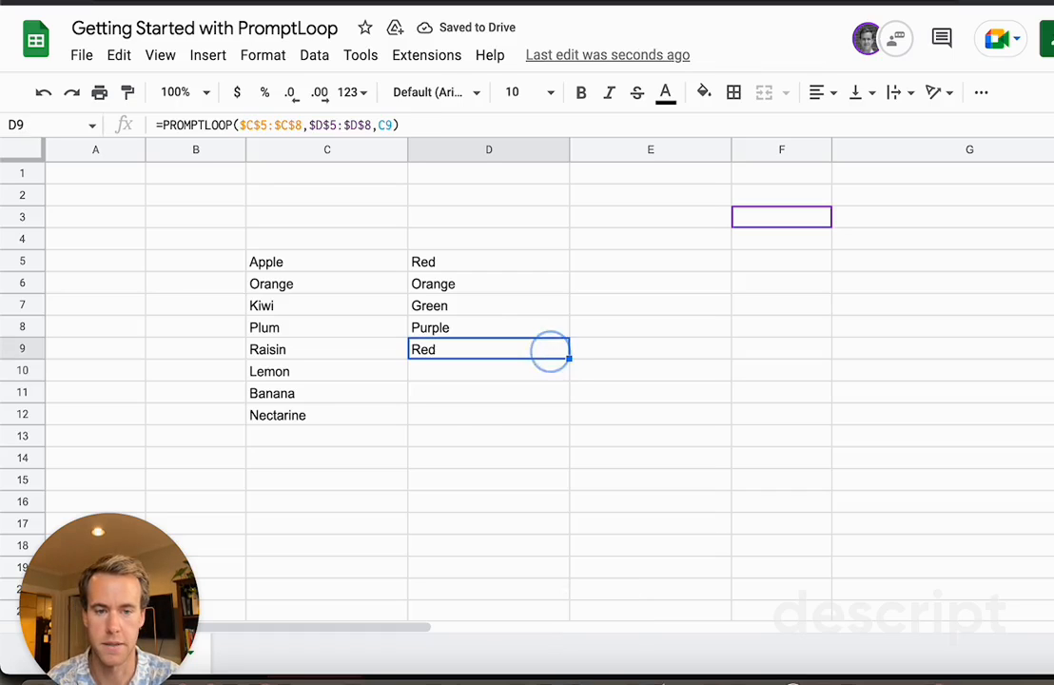
drag(568, 358, 561, 414)
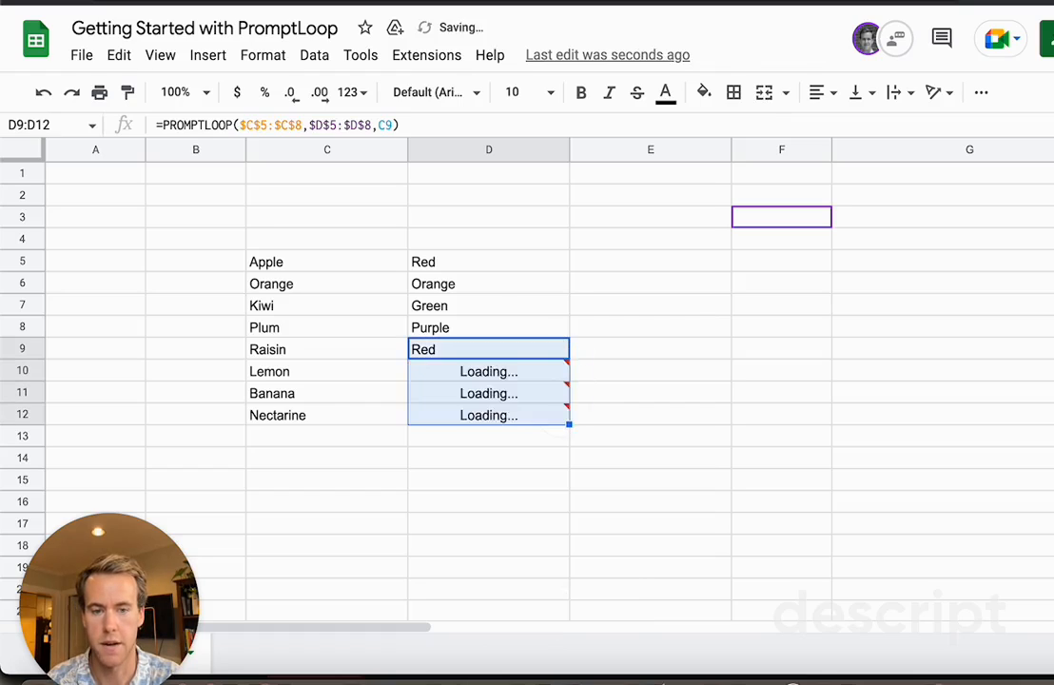
click(650, 370)
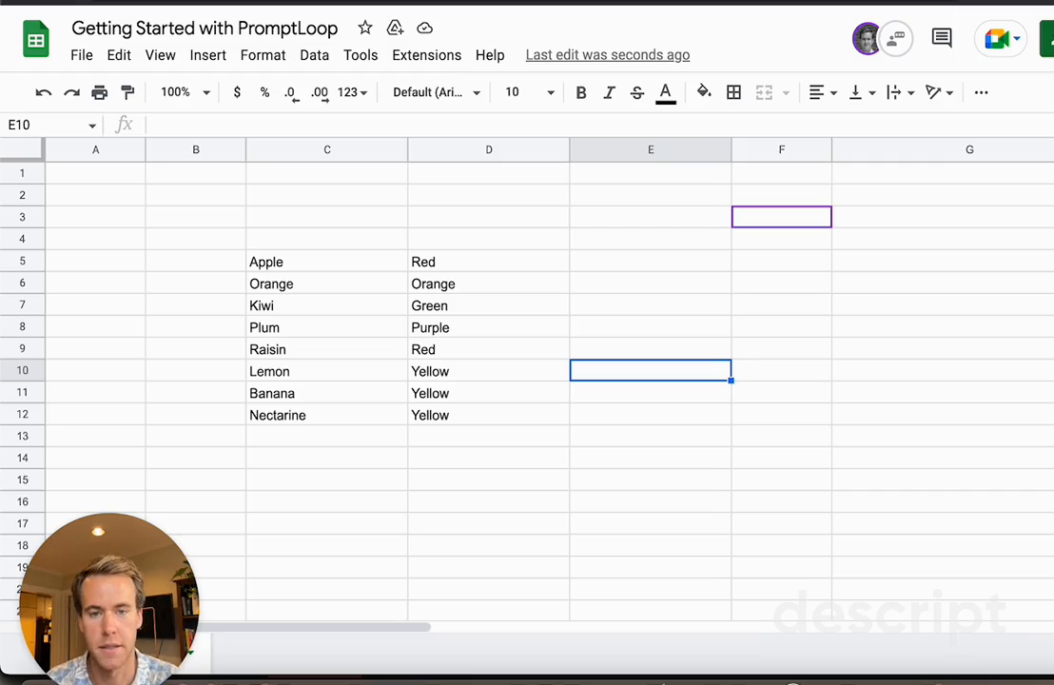
Widen column D to roughly double its width for the shoe descriptions in rows 43 and 44
scroll(527, 380, down, 14)
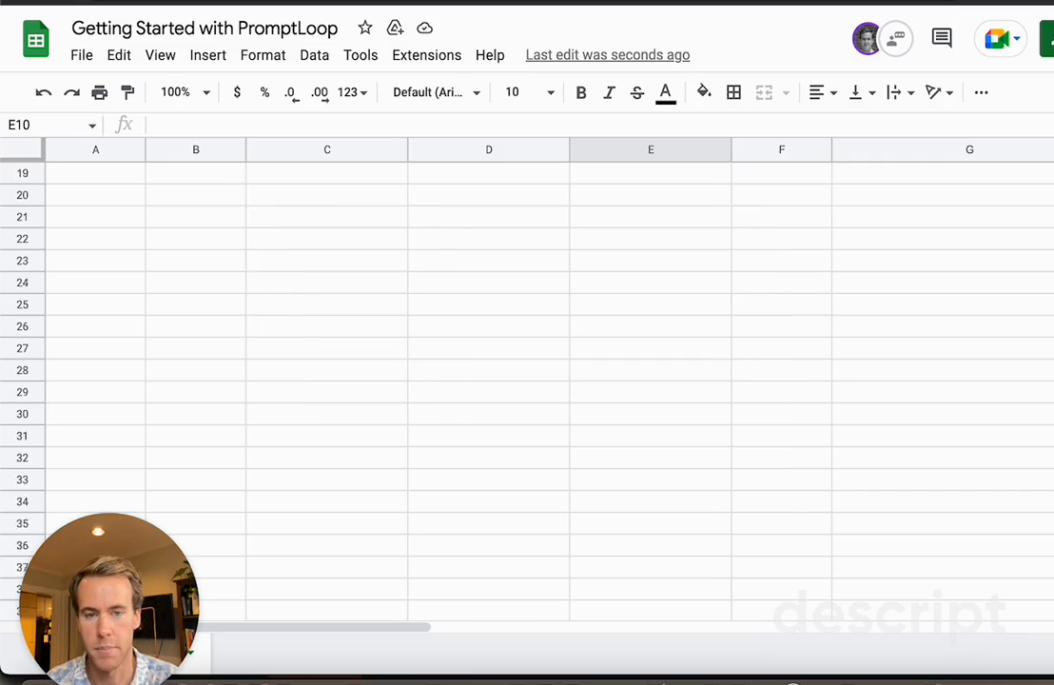
scroll(527, 380, up, 3)
scroll(527, 380, down, 1)
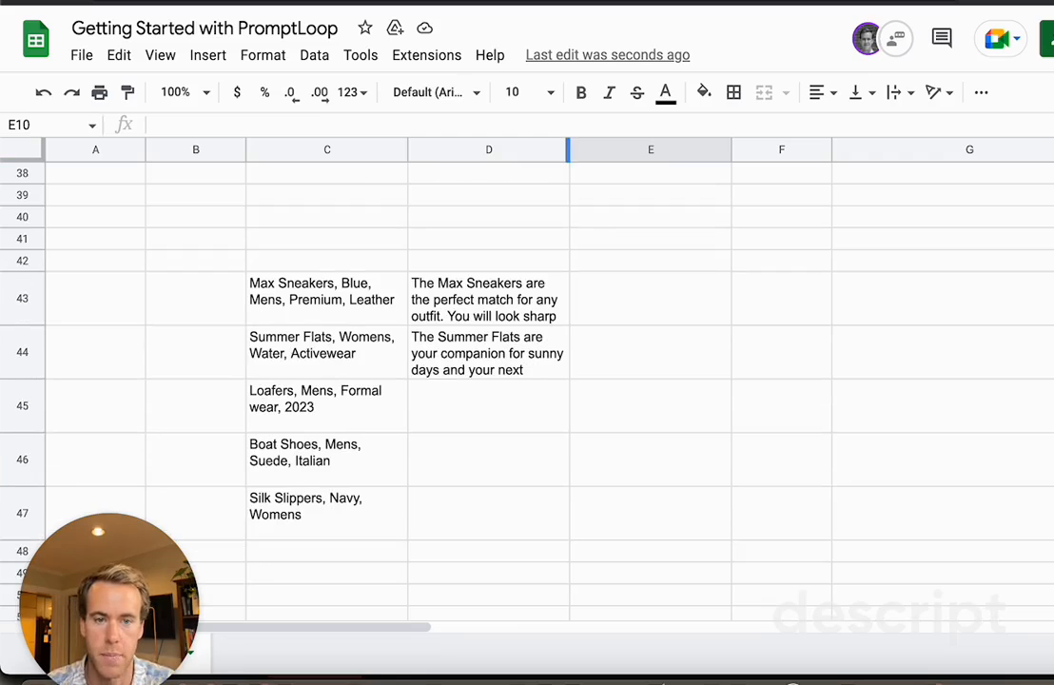
drag(568, 150, 738, 149)
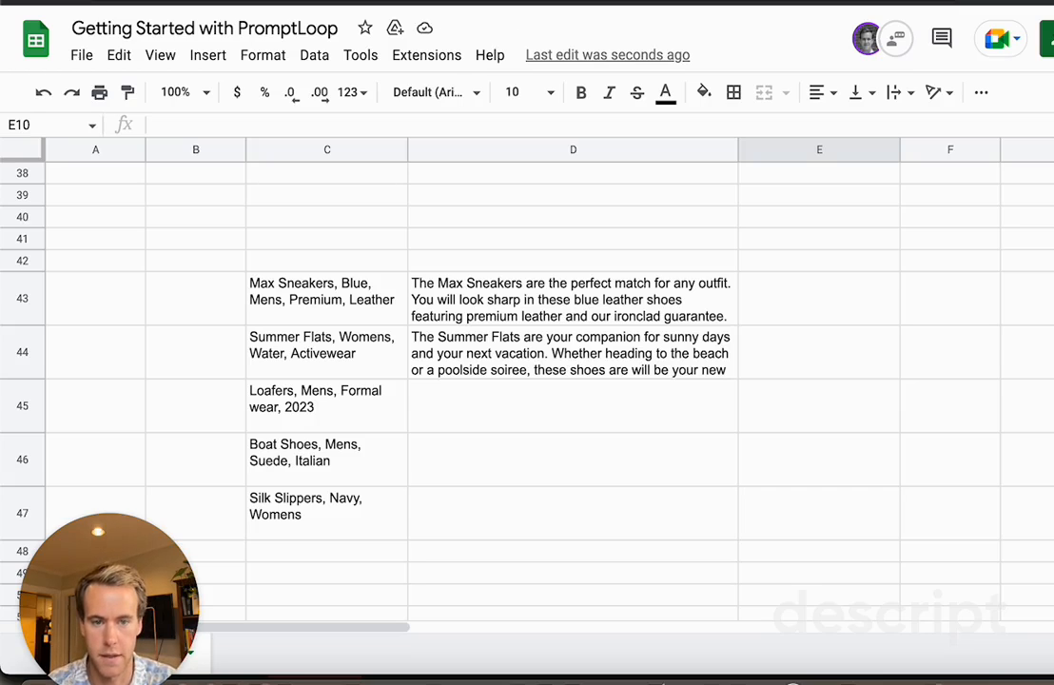
Start a PROMPTLOOP formula in cell D45 with the absolute range $C$43:$C$44 as the example inputs
click(572, 406)
text(=PROMPTLOOP()
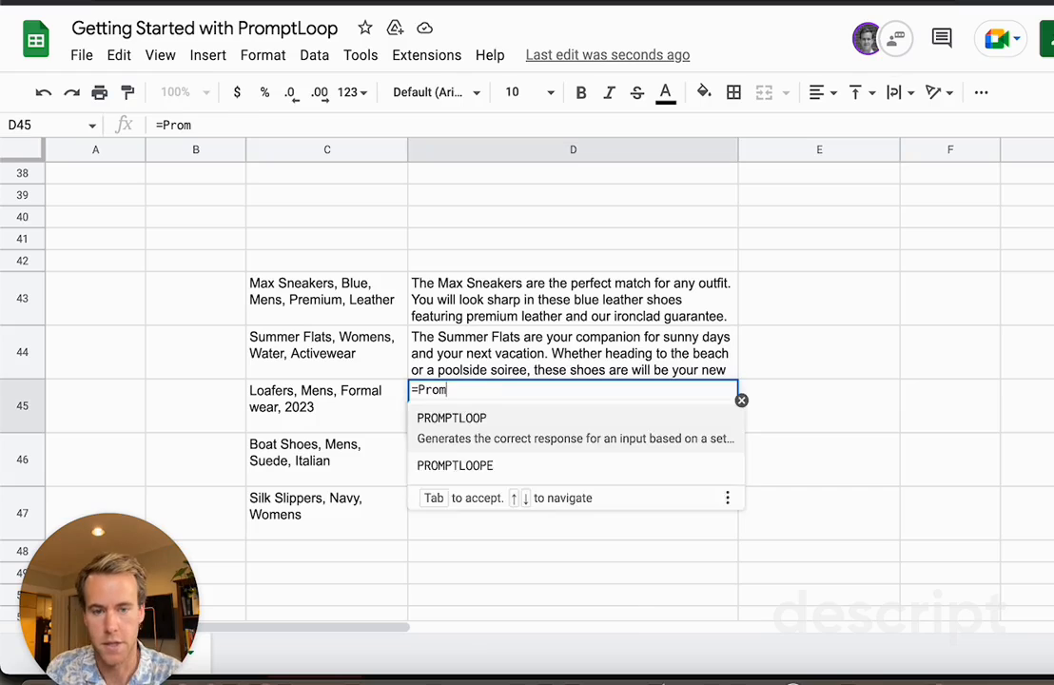
key(Tab)
key(Up)
key(Left)
key(Up)
key(shift+Down)
key(F4)
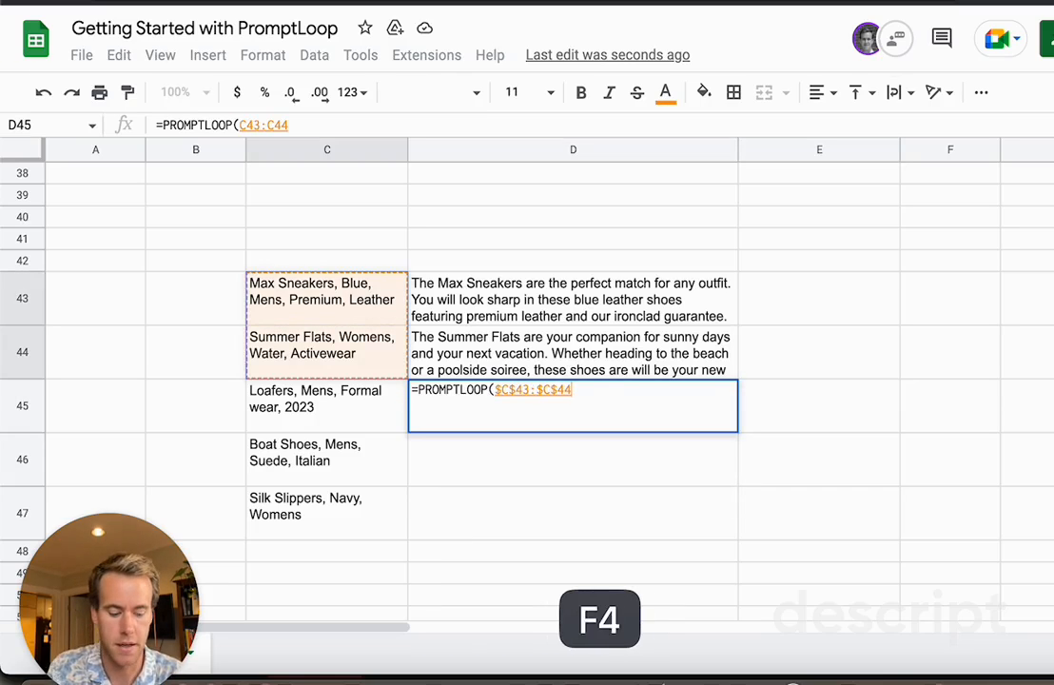
Complete the formula in D45 with $D$43:$D$44 as the example outputs and C45 as the input
text(,)
key(Up)
key(Up)
key(Down)
key(Up)
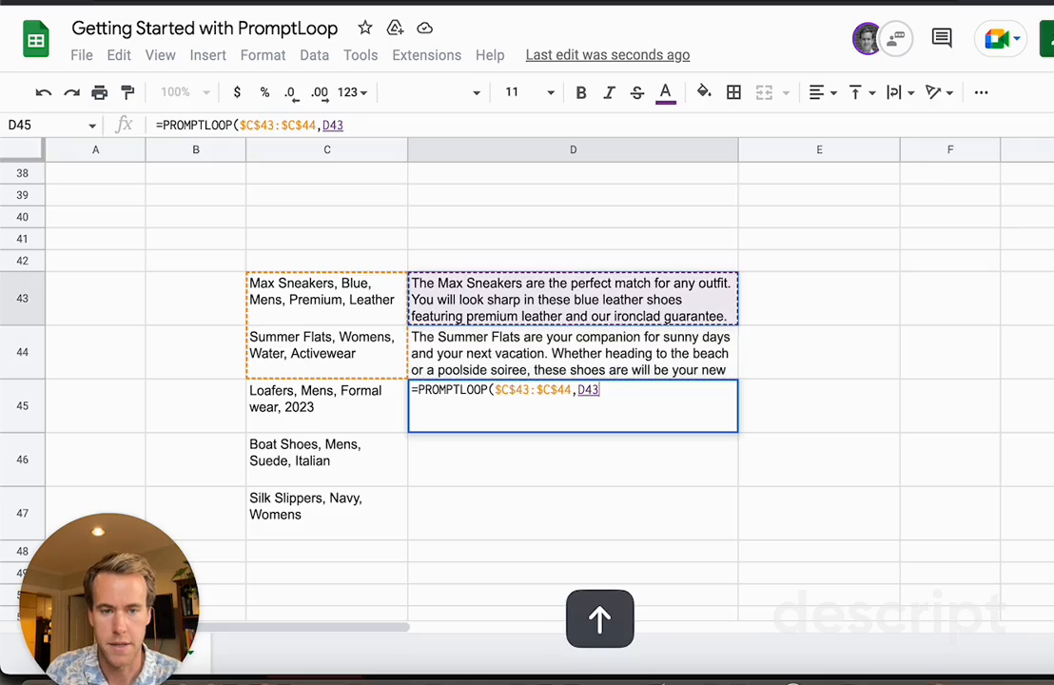
key(shift+Down)
key(F4)
text(,)
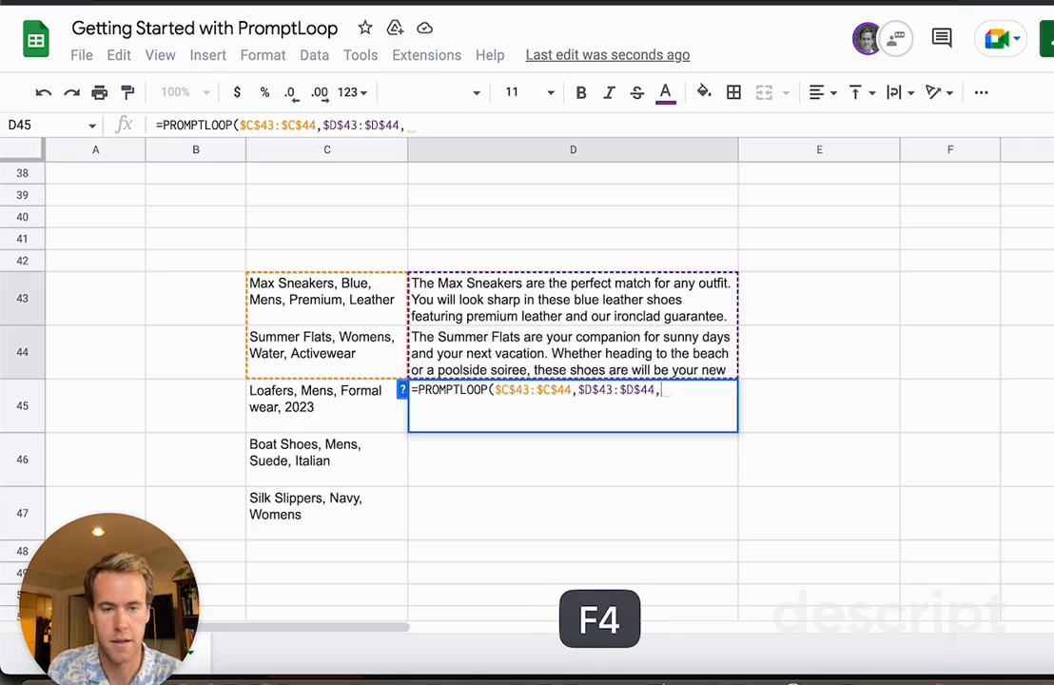
key(Left)
key(Return)
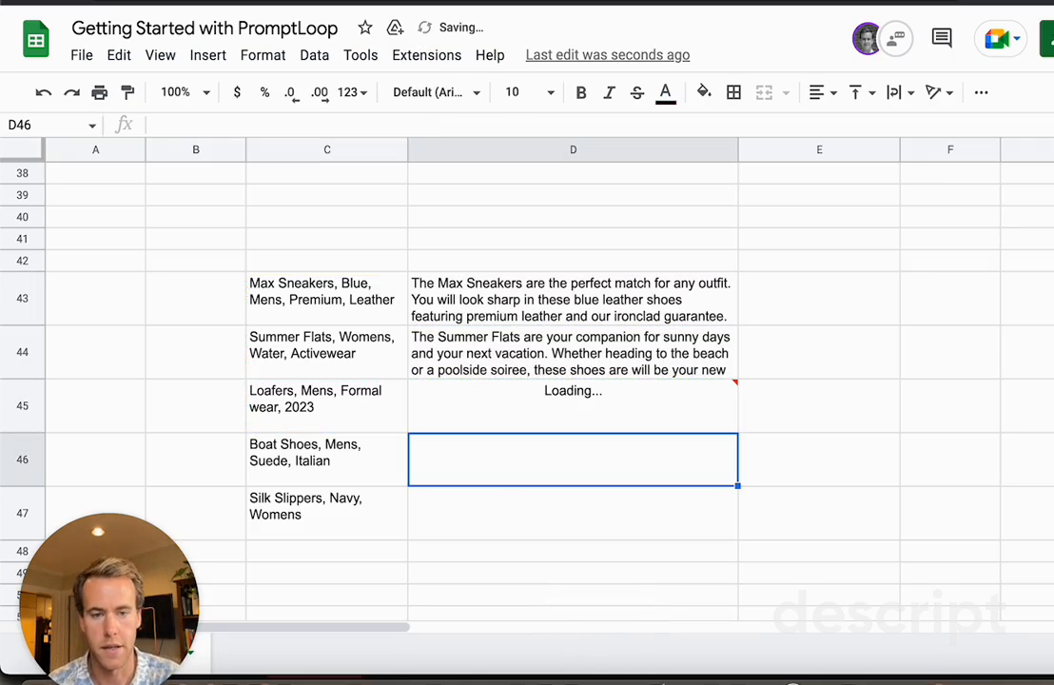
Fill the PROMPTLOOP formula from D45 down through D47 to generate descriptions for the boat shoes and silk slippers
click(572, 407)
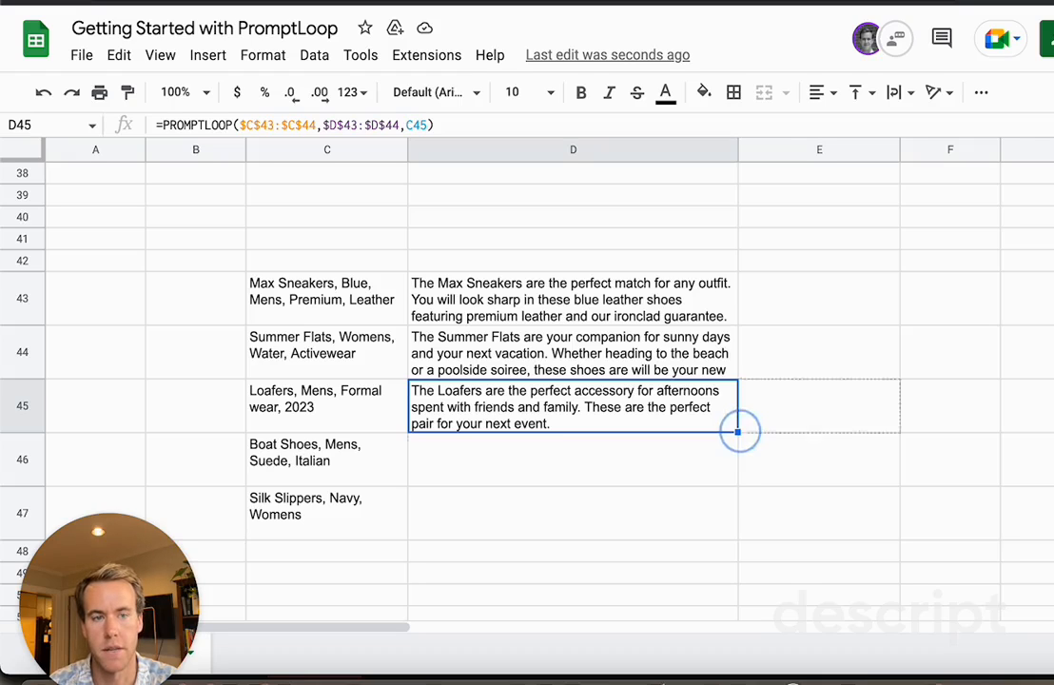
drag(739, 431, 725, 533)
click(819, 405)
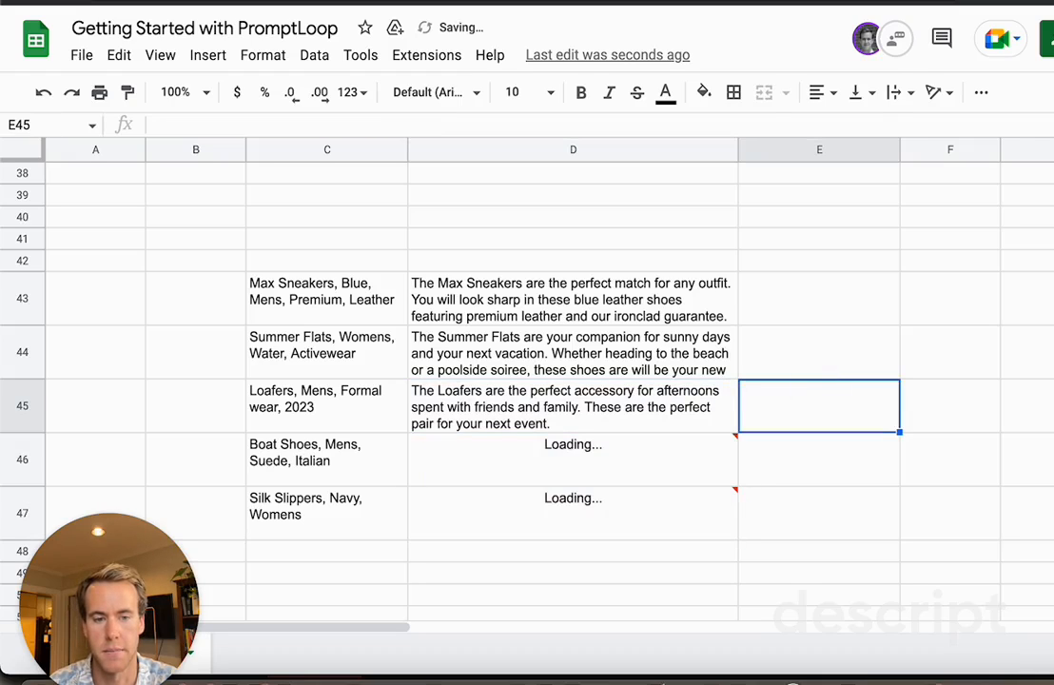
drag(538, 300, 533, 344)
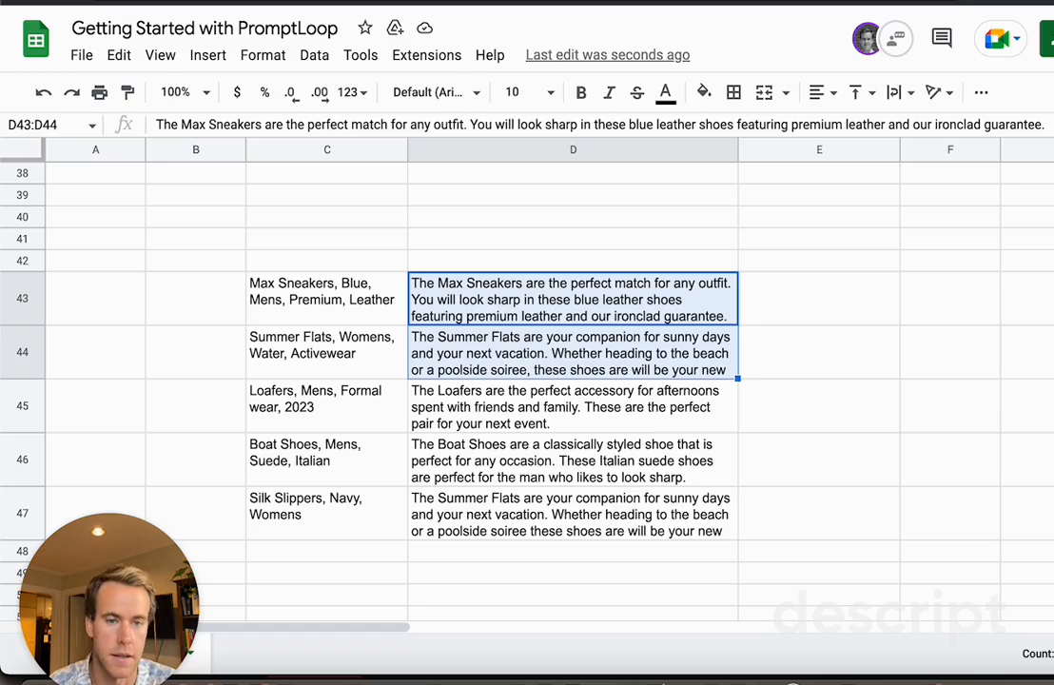
click(666, 219)
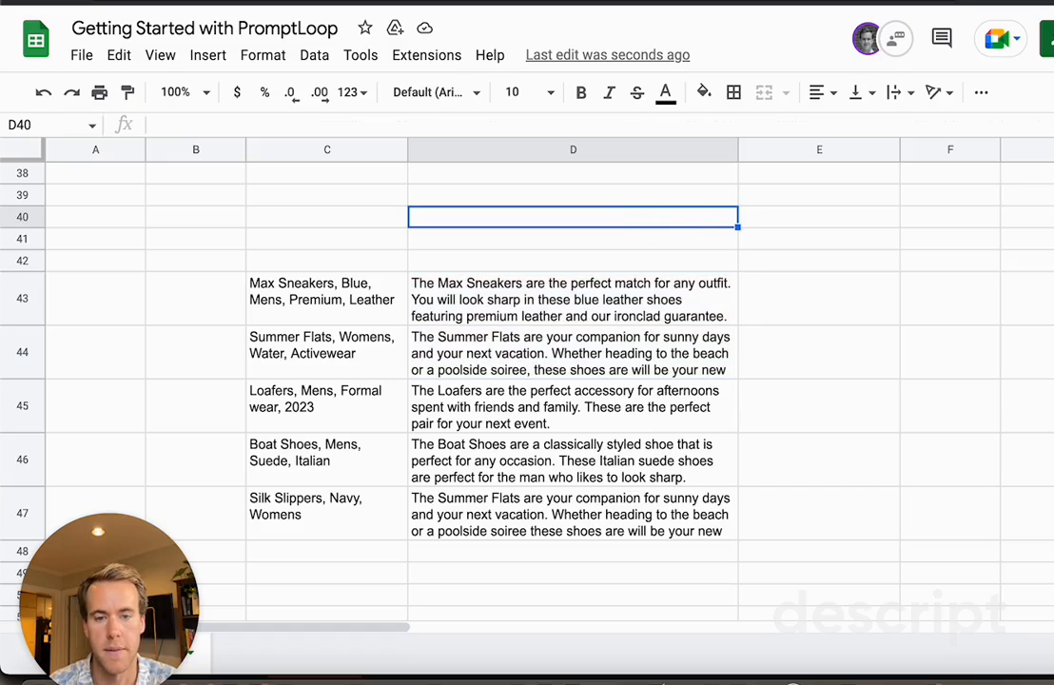
Examine the customer survey responses in C76:C91 and the example Category and Pursue? entries in rows 76 to 85
scroll(527, 380, down, 10)
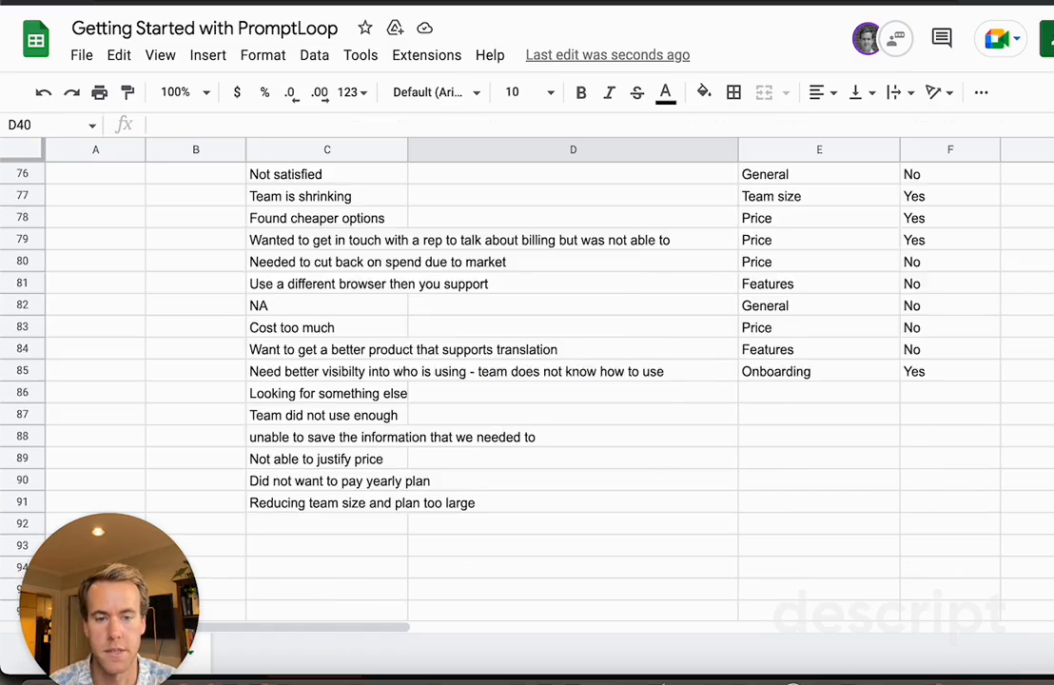
scroll(527, 381, up, 2)
scroll(527, 380, down, 2)
scroll(527, 381, down, 1)
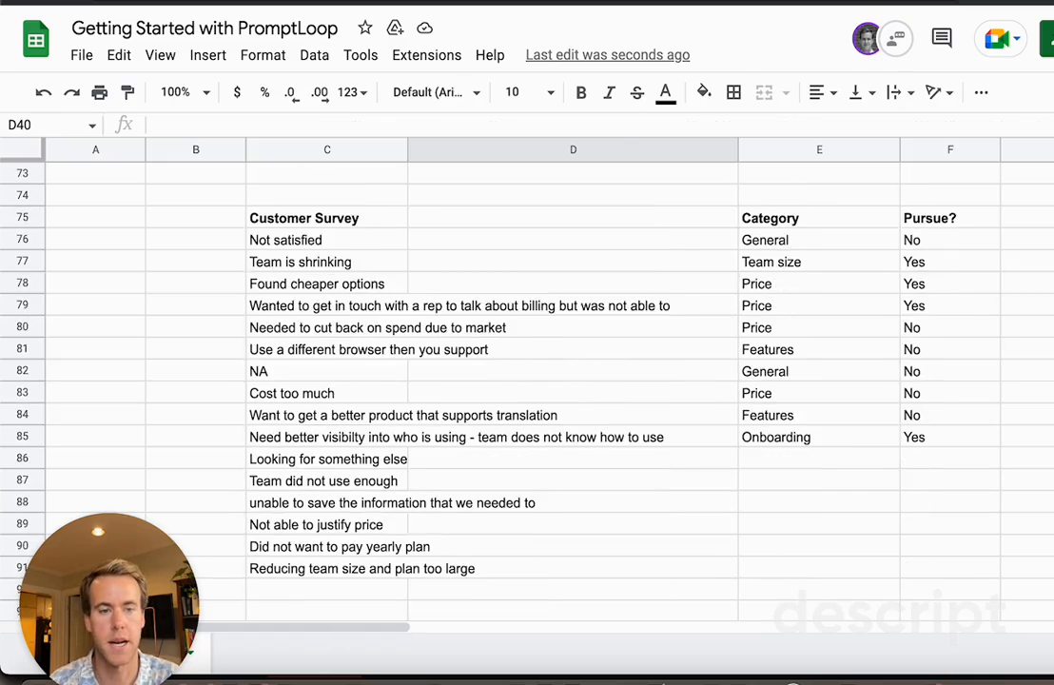
scroll(527, 380, up, 1)
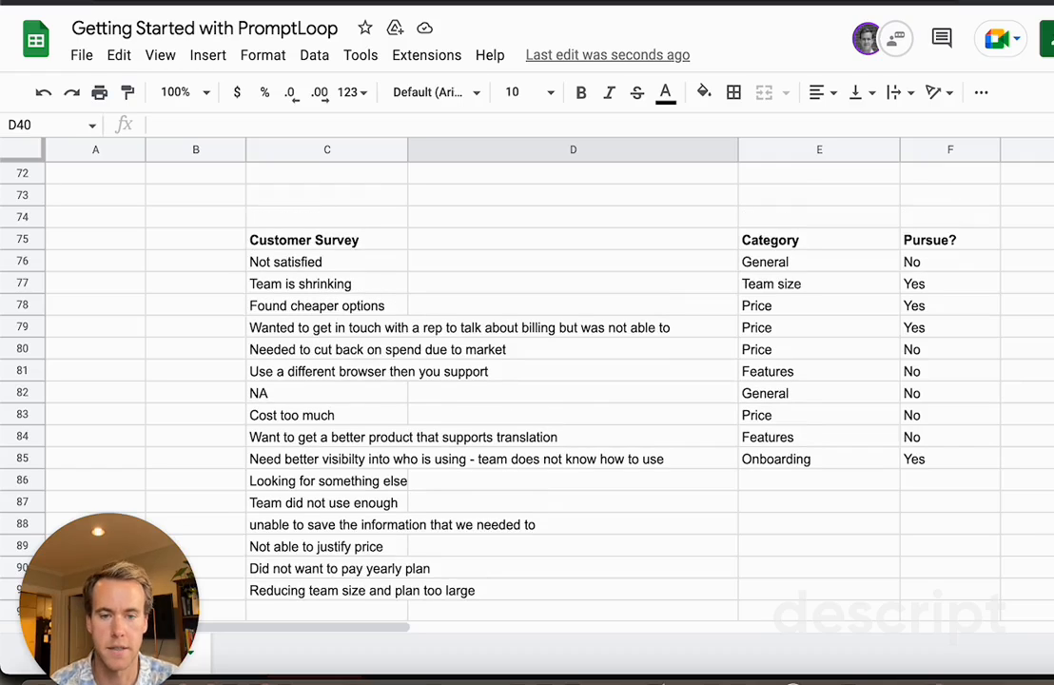
click(805, 463)
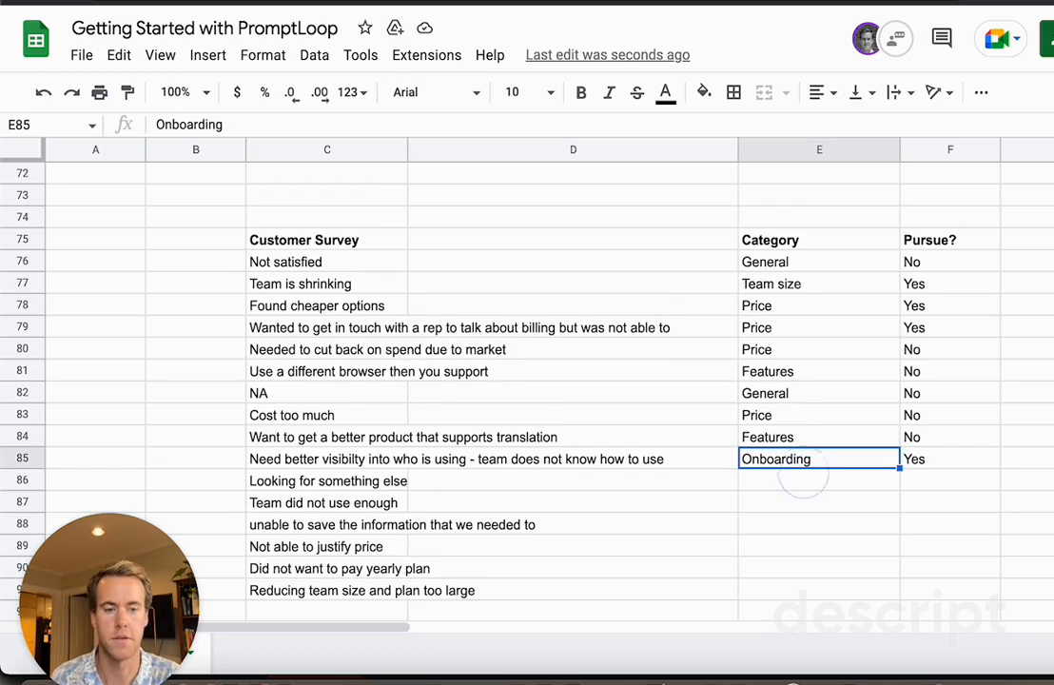
click(816, 482)
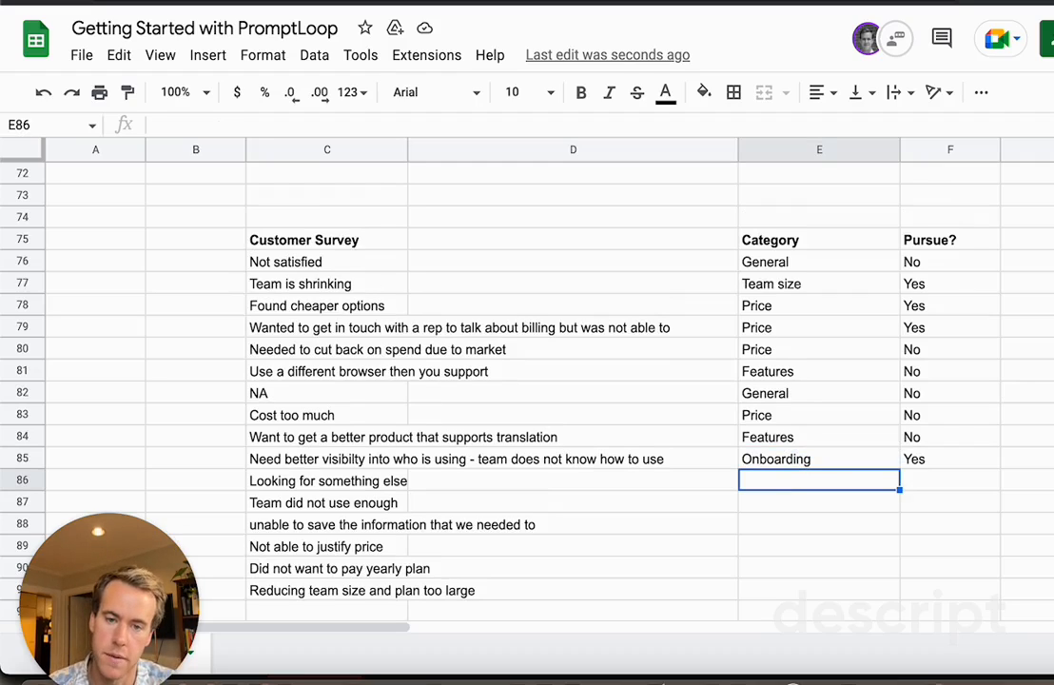
drag(326, 262, 326, 589)
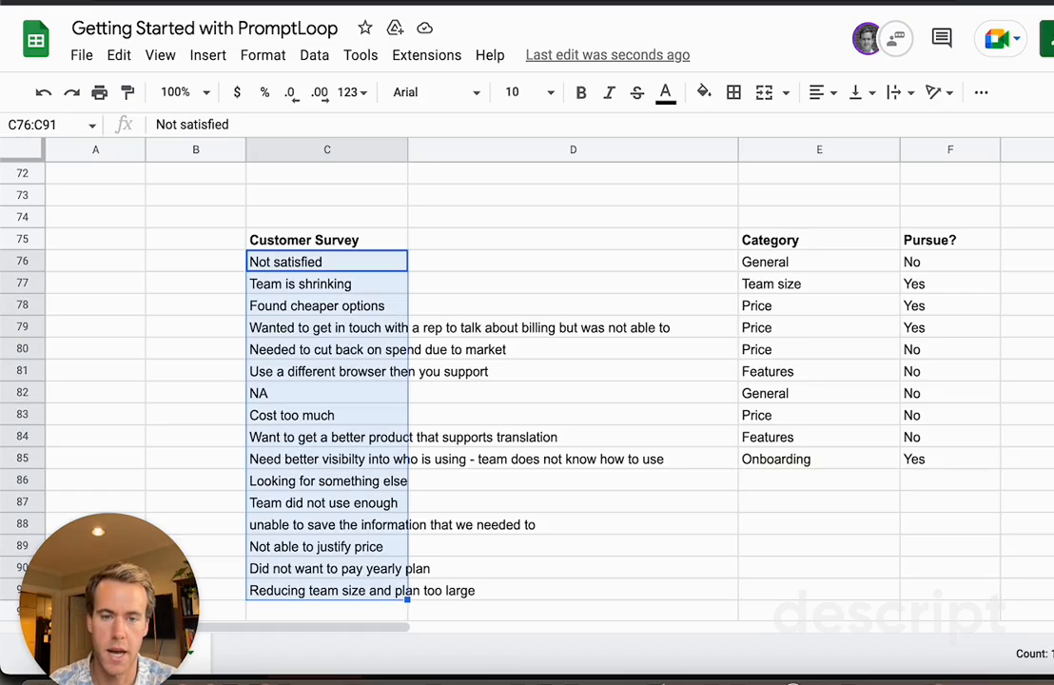
click(300, 284)
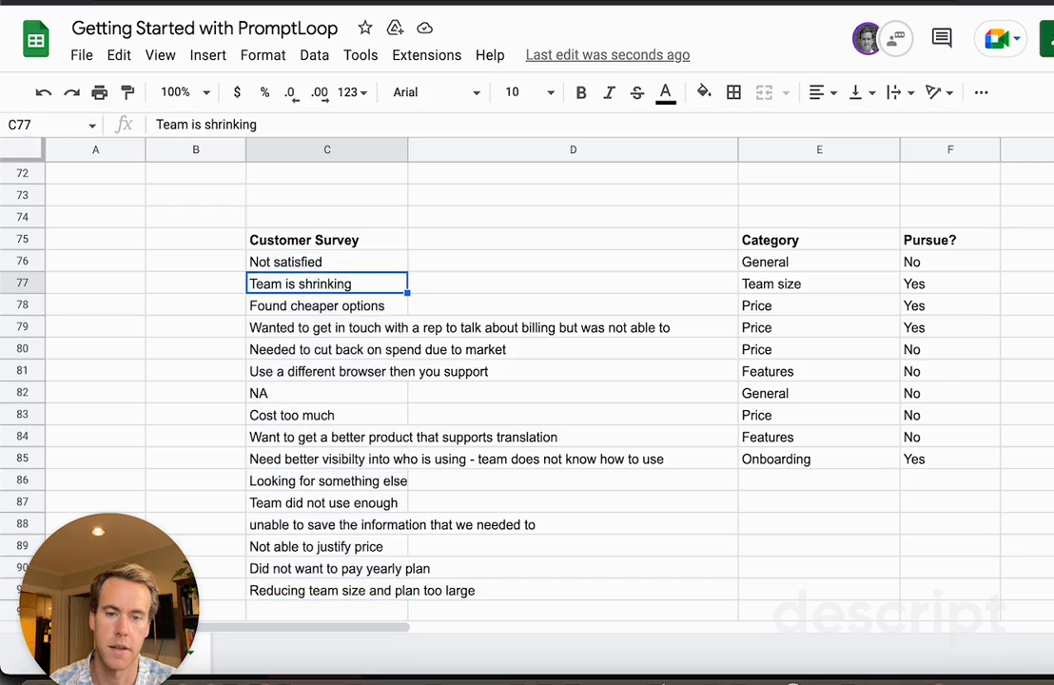
drag(326, 262, 911, 469)
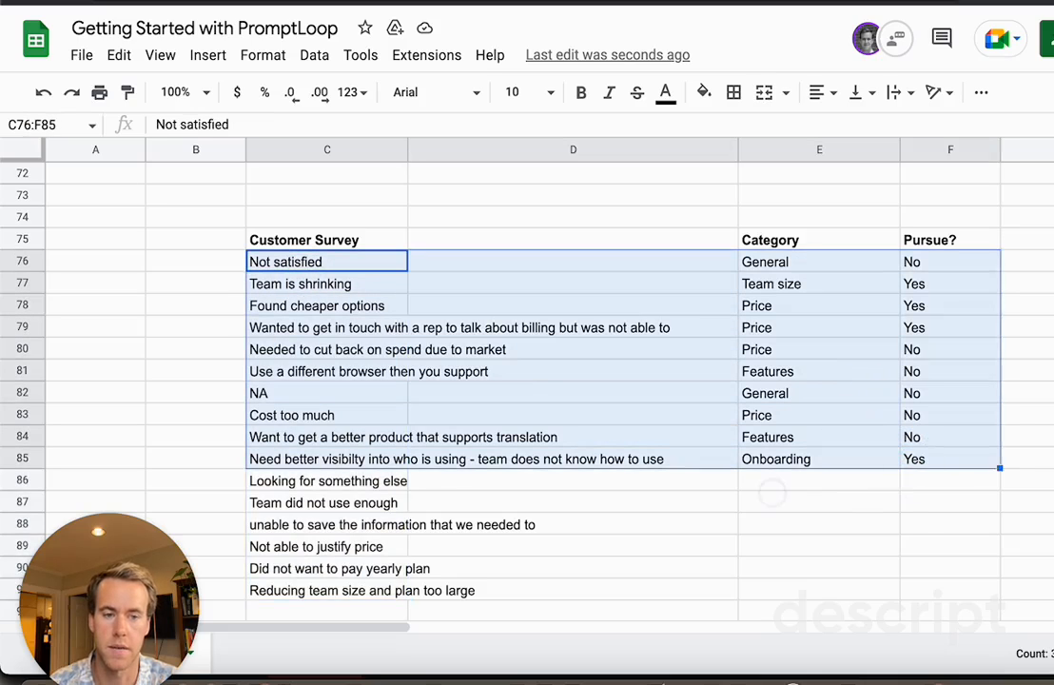
Start a PROMPTLOOP formula in cell E86 with the absolute range $C$76:$C$85 as the example inputs
click(780, 478)
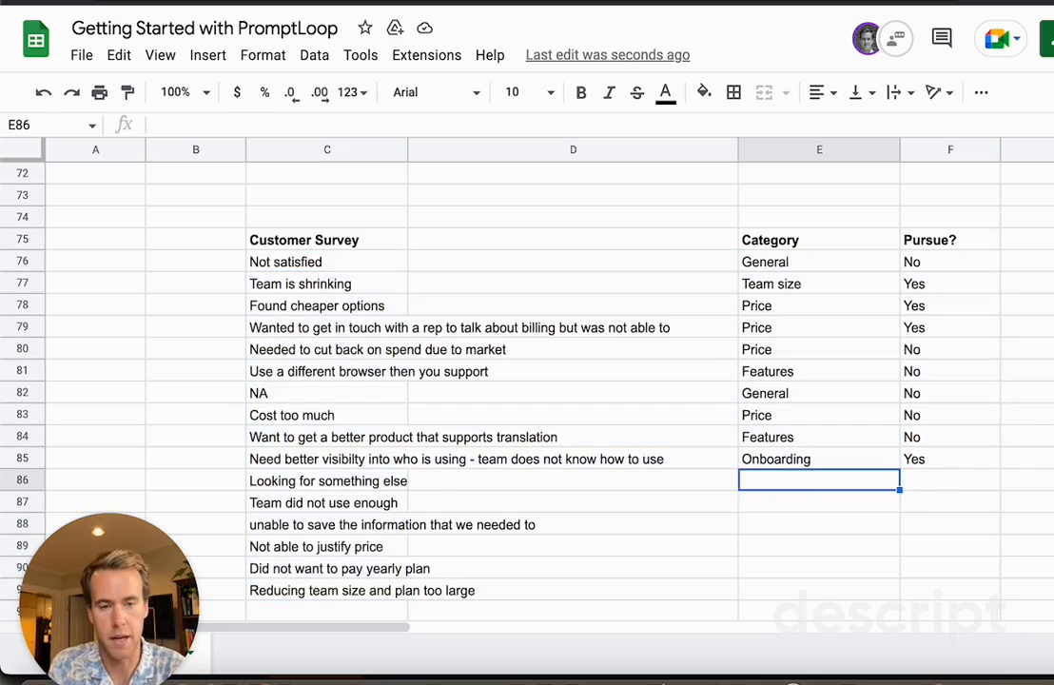
text(=)
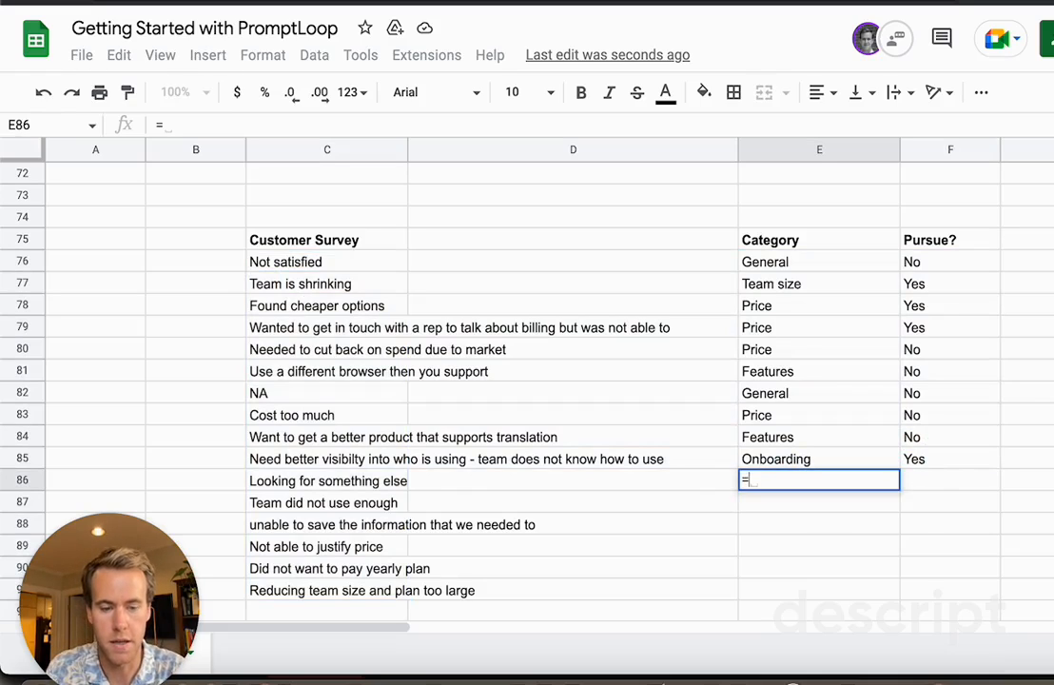
text(PROM)
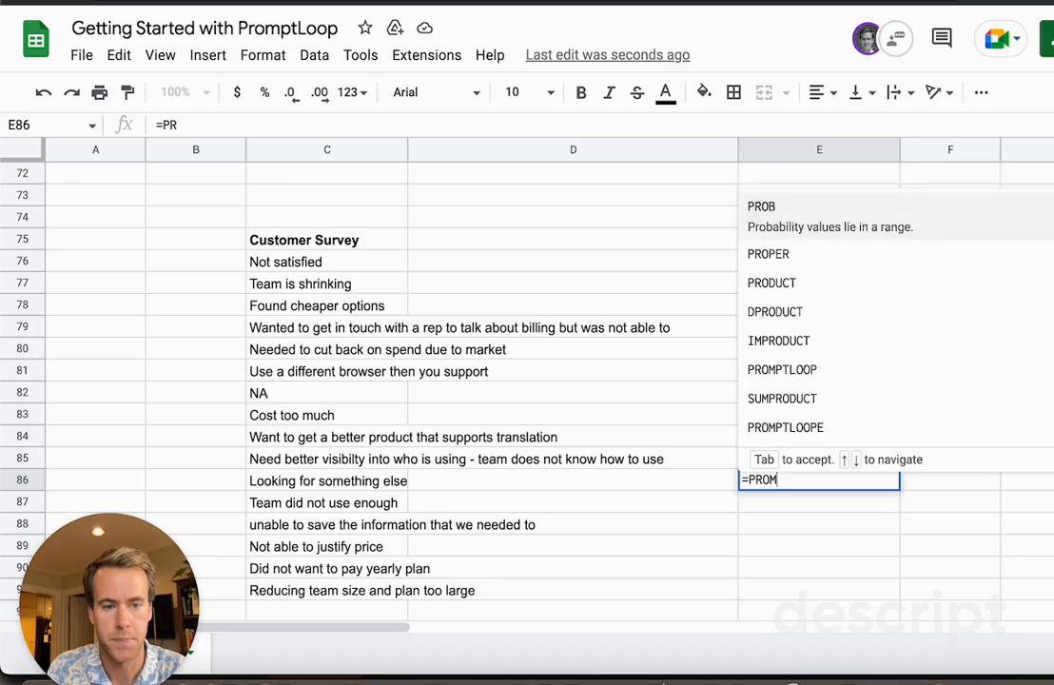
key(Tab)
key(Left)
key(Left)
key(Up)
key(shift+Up)
key(shift+Up)
key(shift+Up)
key(shift+Up)
key(shift+Up)
key(shift+Up)
key(shift+Up)
key(shift+Up)
key(shift+Up)
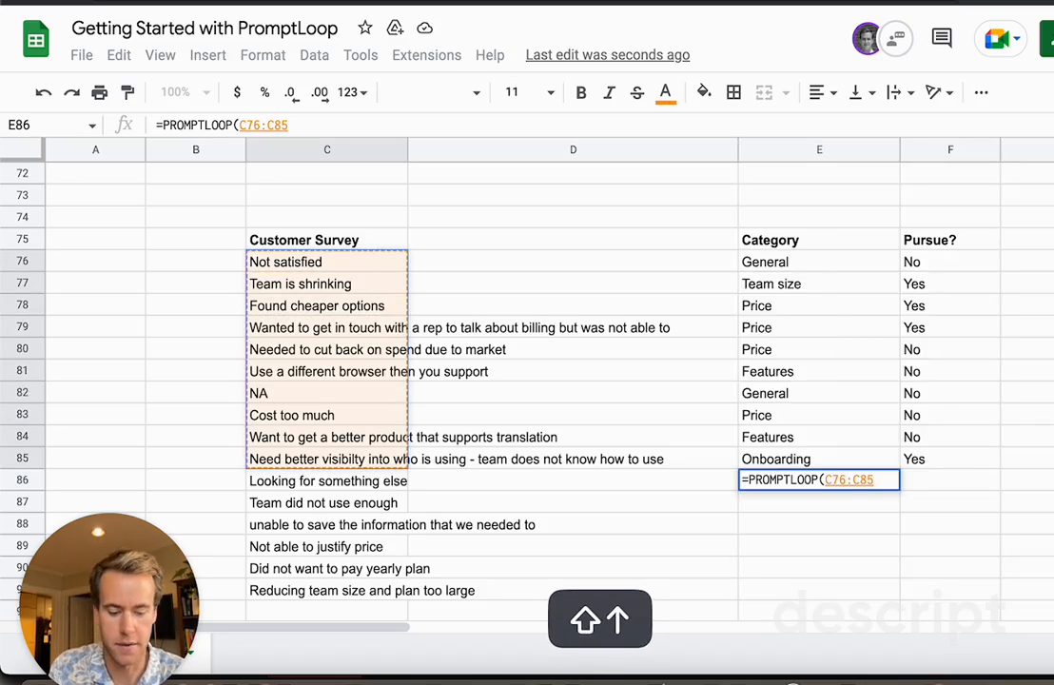
key(F4)
Add the absolute range $E$76:$E$85 to the formula in E86 as the example outputs
text(,)
key(Up)
key(shift+Up)
key(shift+Up)
key(shift+Up)
key(shift+Up)
key(shift+Up)
key(shift+Up)
key(shift+Up)
key(shift+Up)
key(shift+Up)
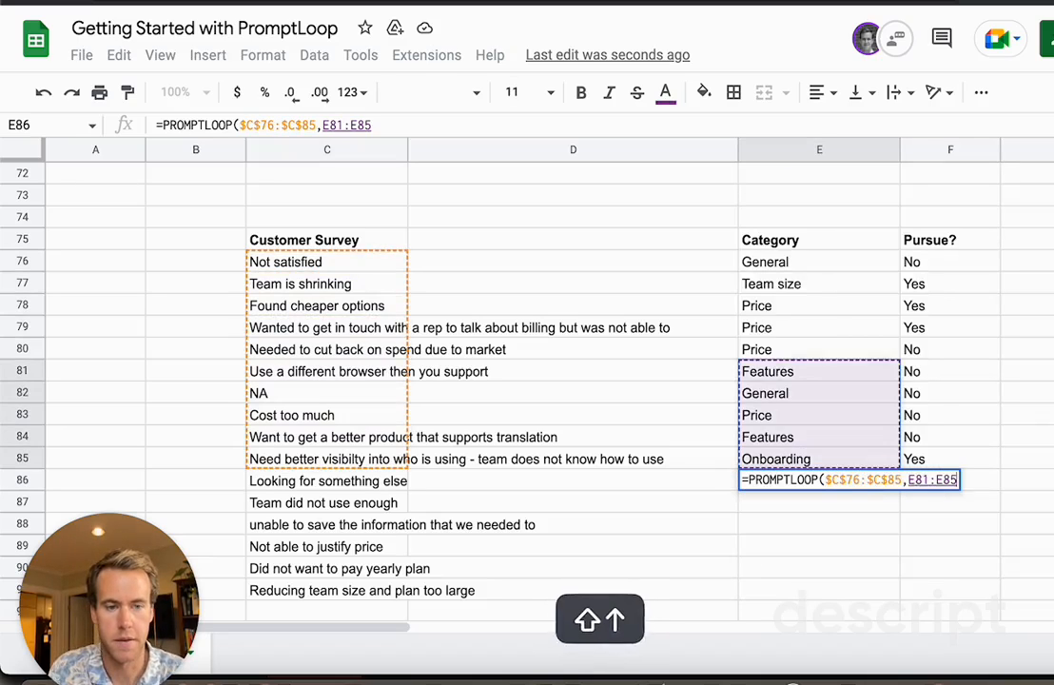
key(F4)
text(,)
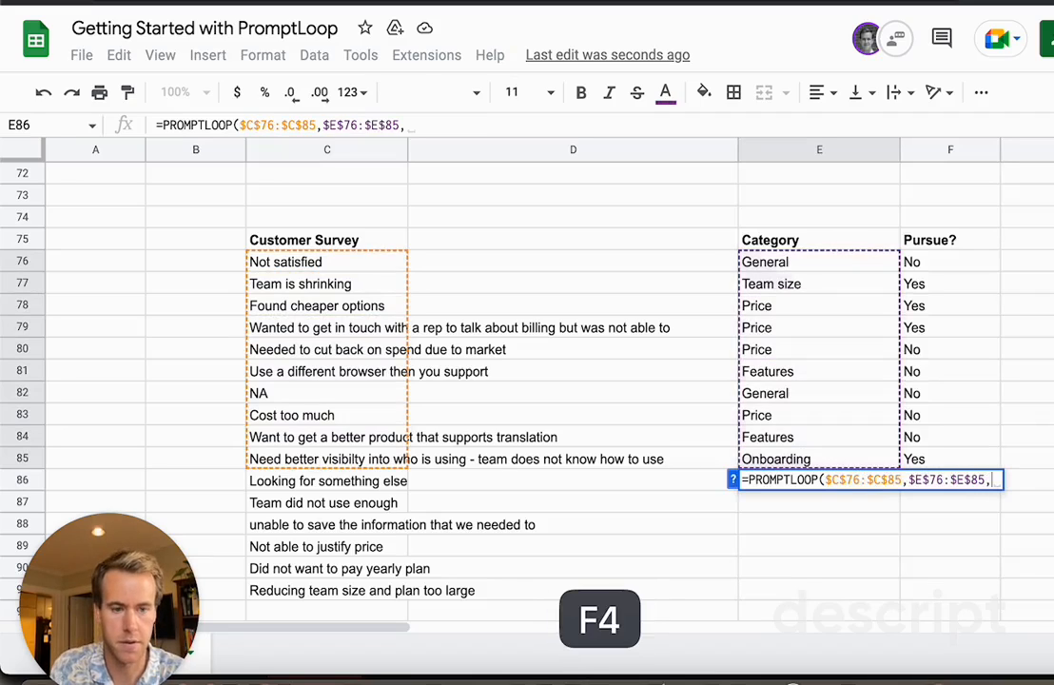
Complete the formula in E86 with C86 as the input and fill it down through E91 to categorize the remaining responses
key(Left)
key(Left)
key(Return)
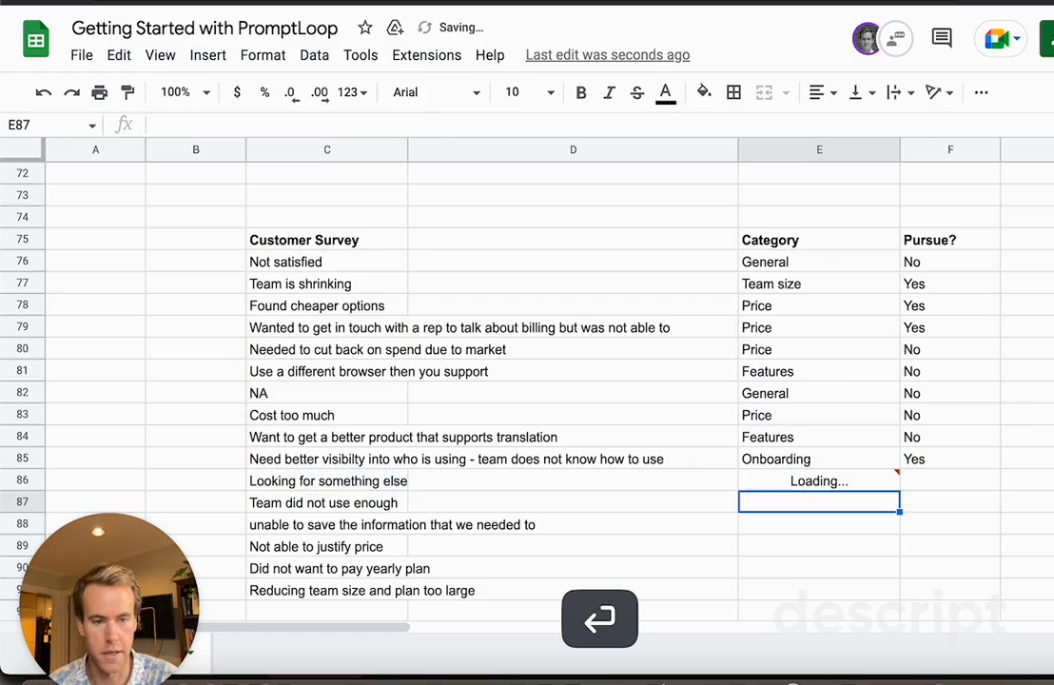
click(885, 477)
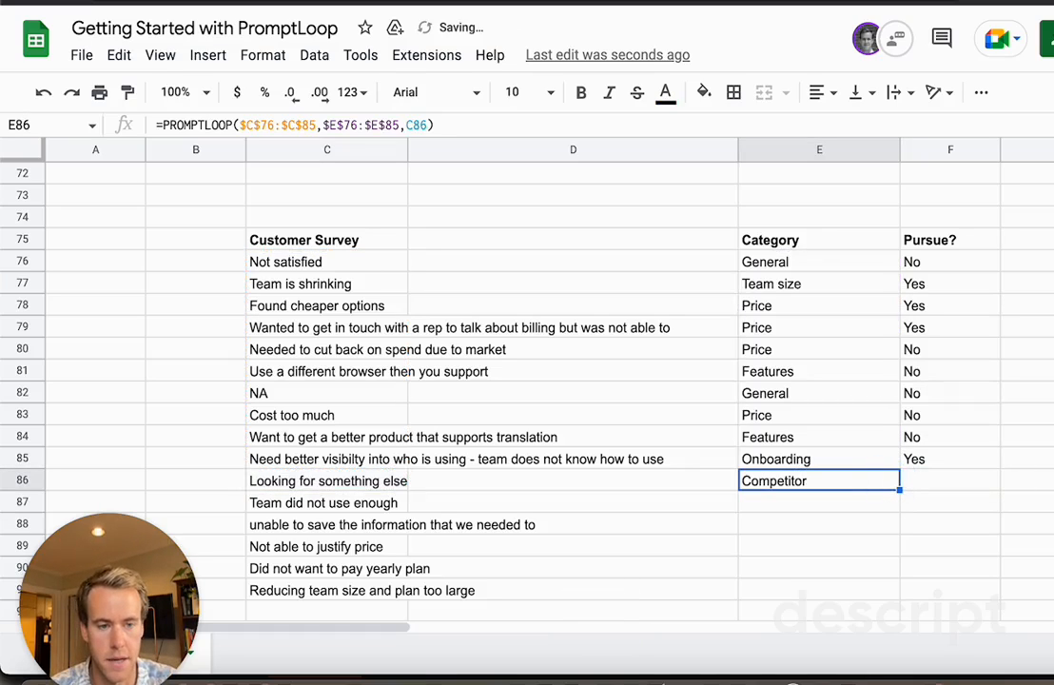
drag(899, 489, 875, 600)
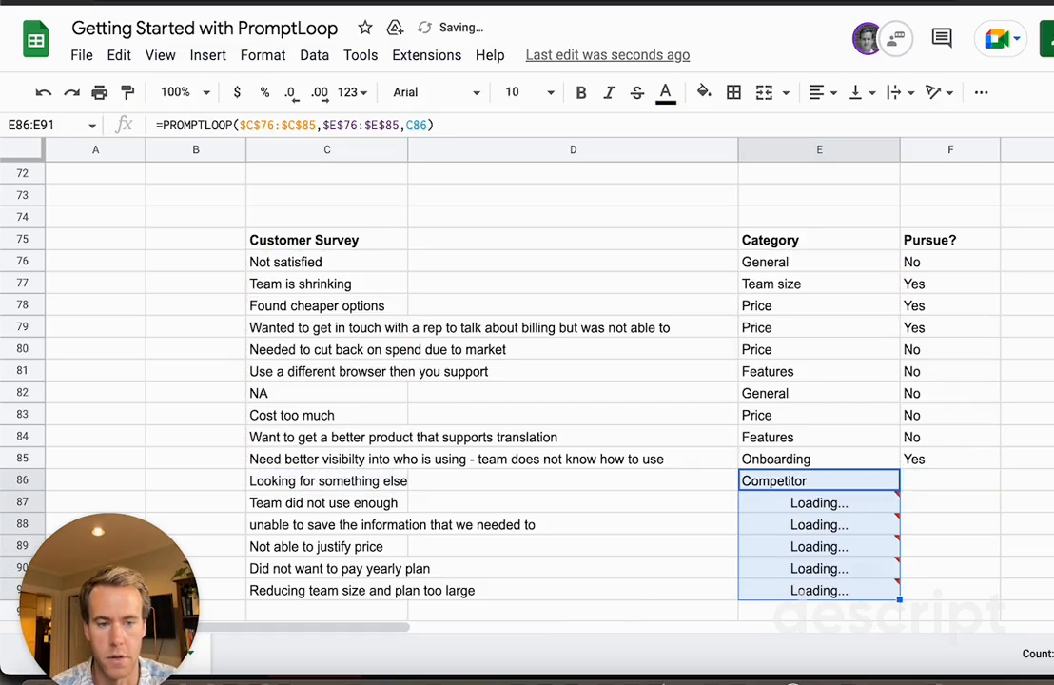